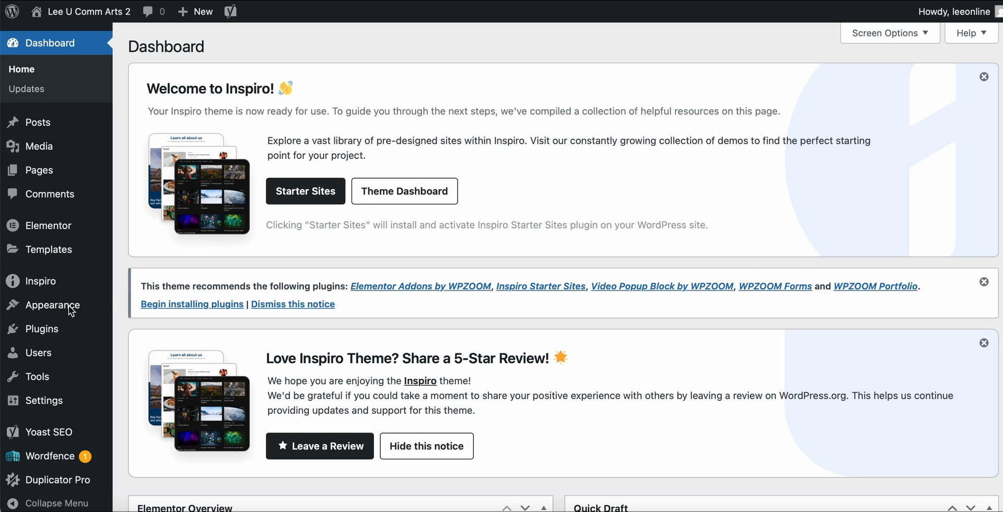
Search the available plugins for "essential addons" to add to the site.
mouse_move(41, 332)
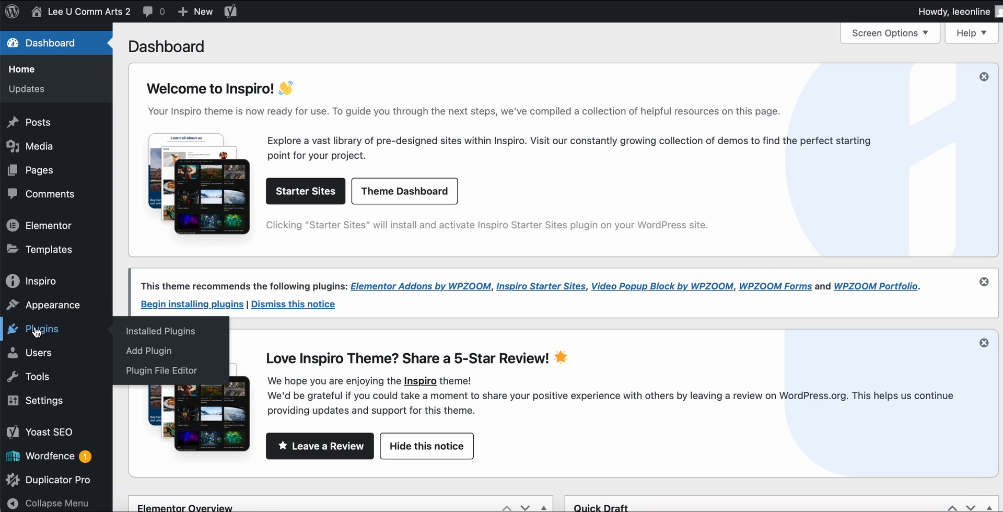
left_click(137, 352)
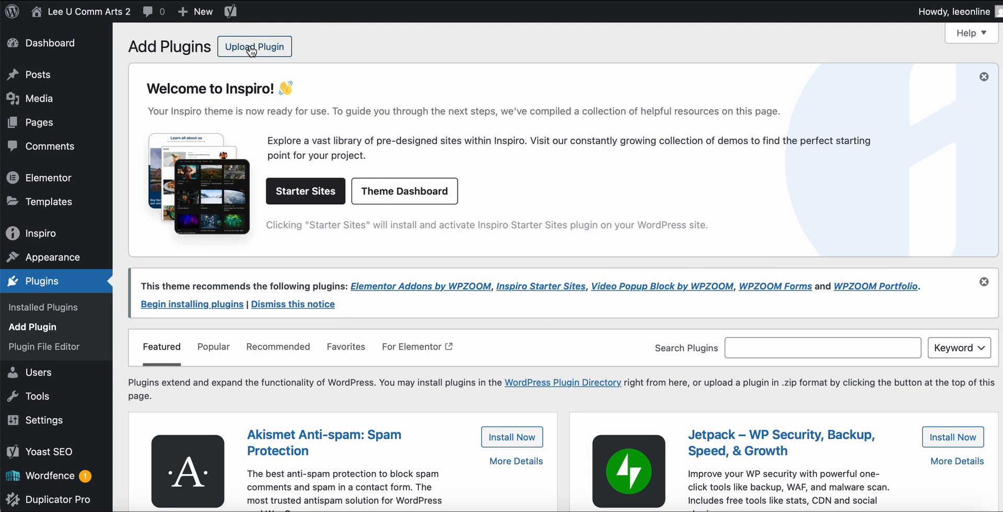
scroll(442, 108, "down", 2)
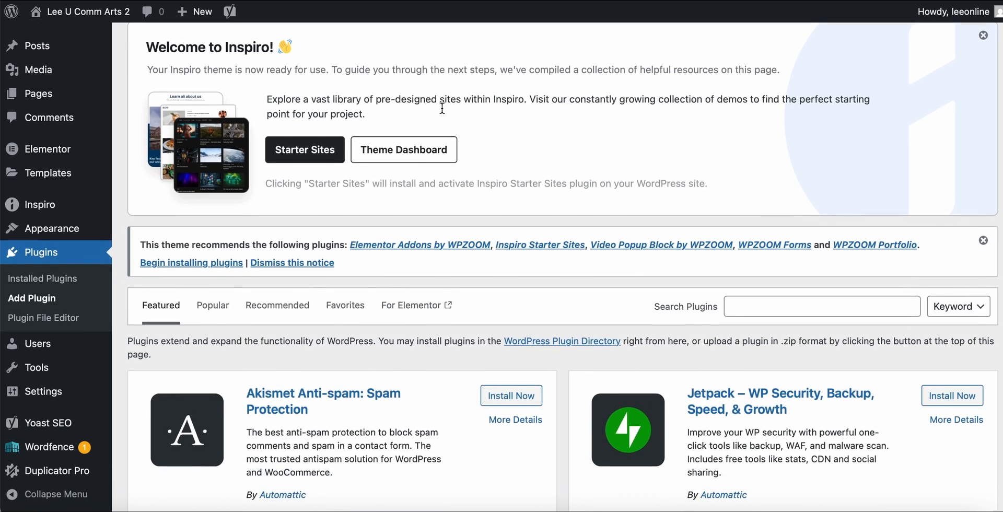
left_click(748, 299)
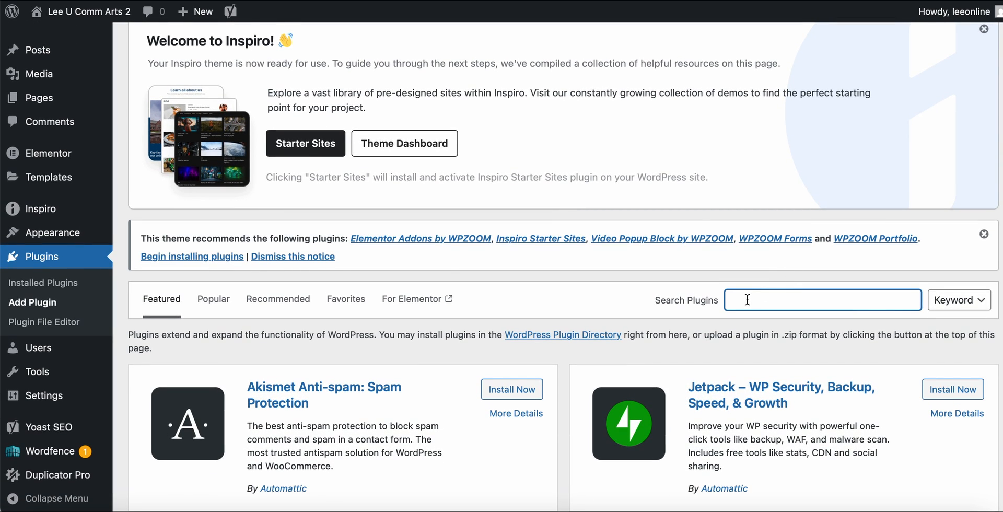
type("essential addons")
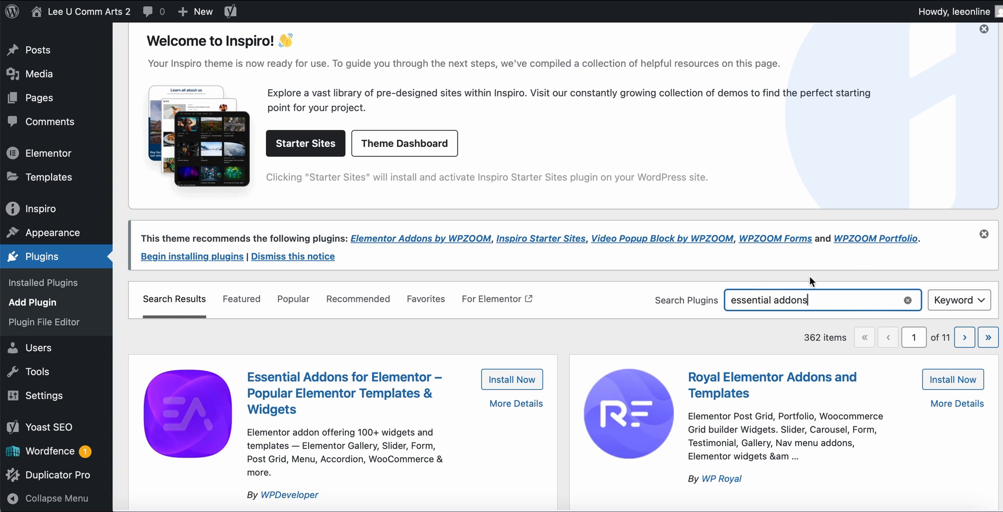
Install and activate the Essential Addons for Elementor plugin by WPDeveloper.
scroll(559, 343, "down", 3)
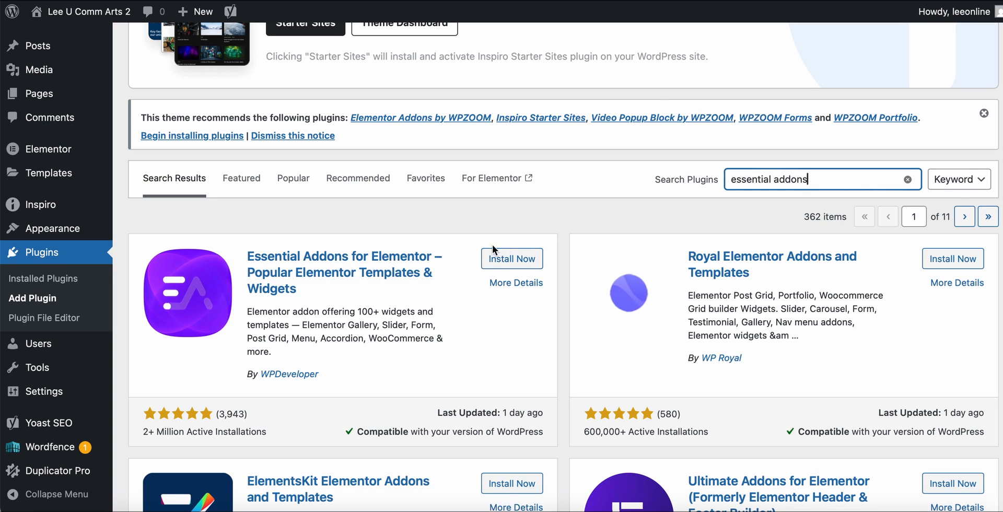
left_click(508, 260)
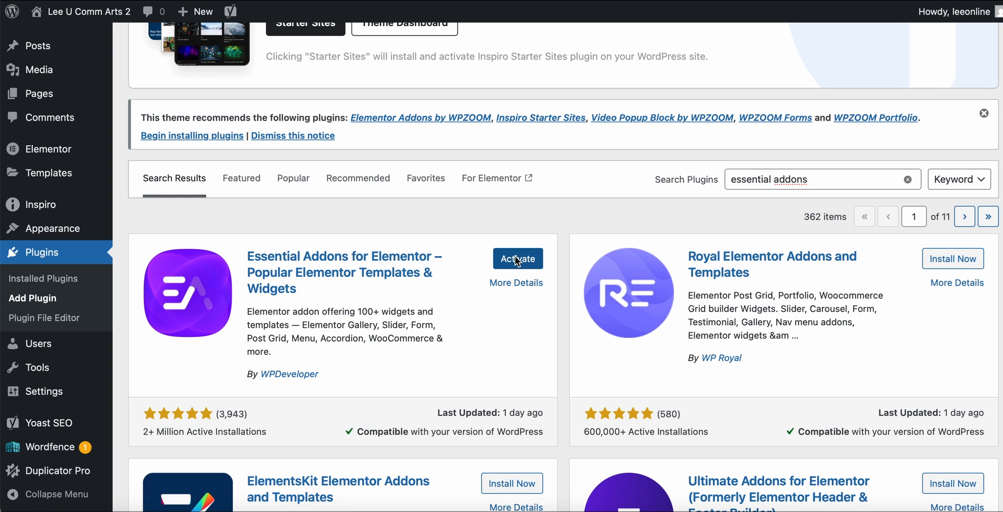
left_click(516, 259)
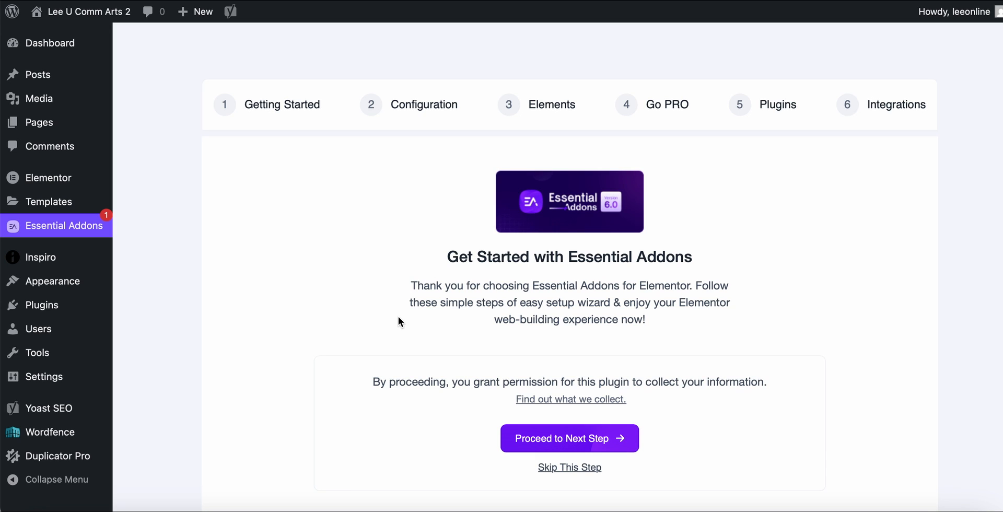
Proceed through the Essential Addons getting-started page and continue with the Basic (Recommended) mode.
scroll(671, 328, "down", 1)
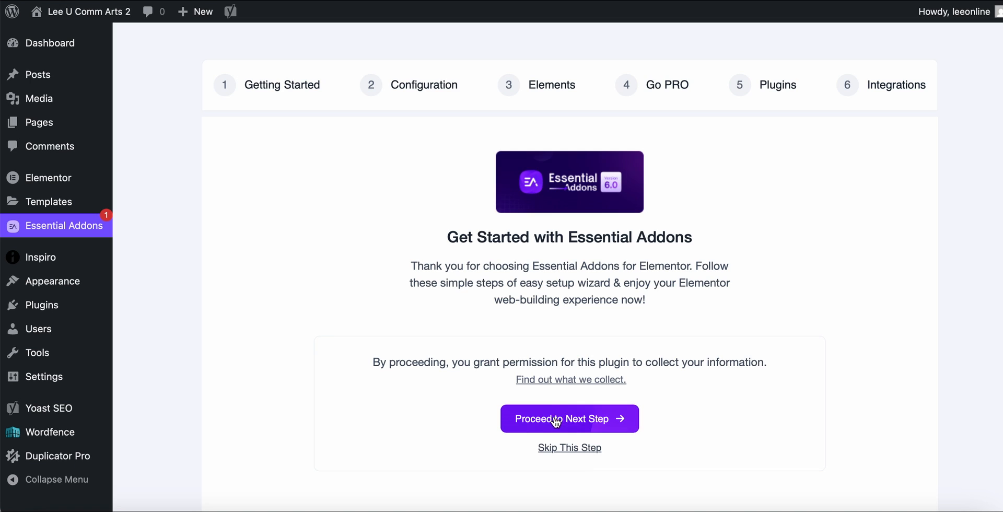
left_click(586, 417)
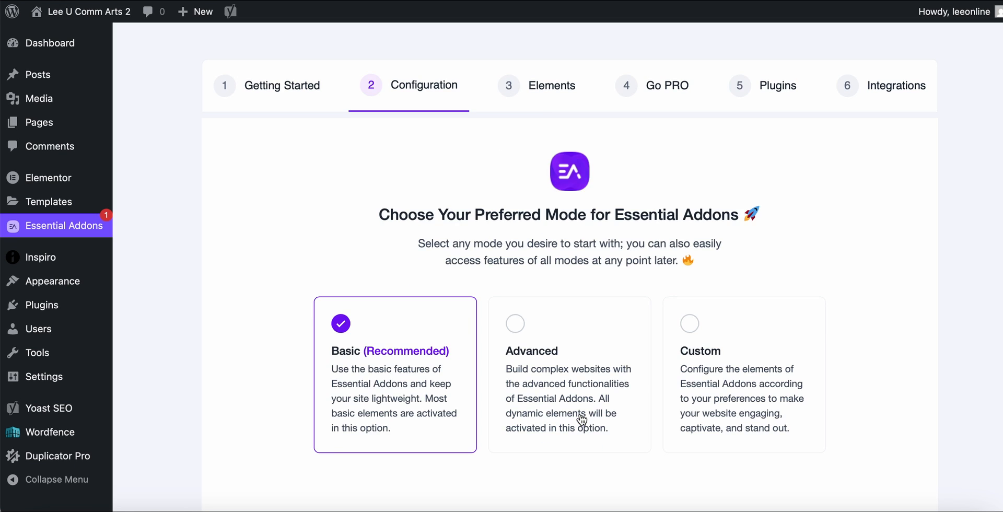
scroll(581, 419, "down", 2)
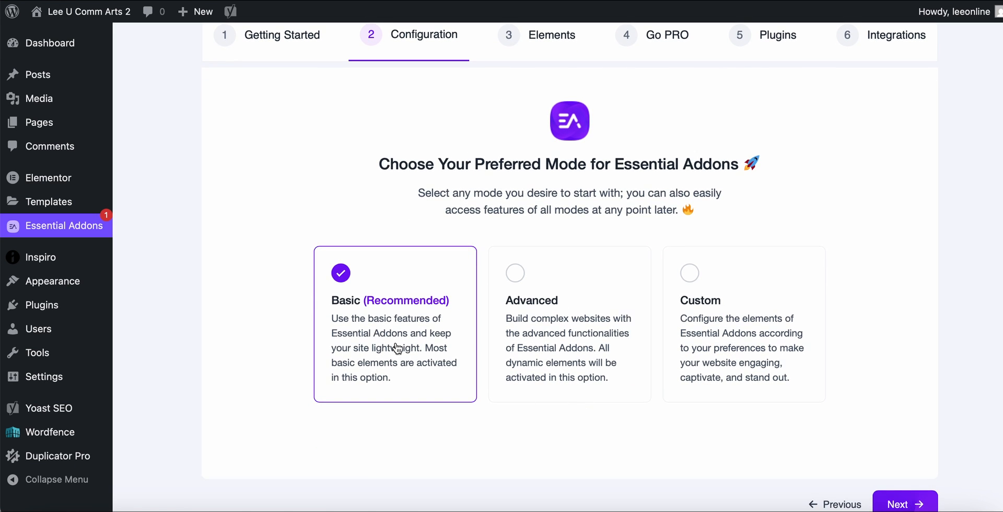
left_click(903, 504)
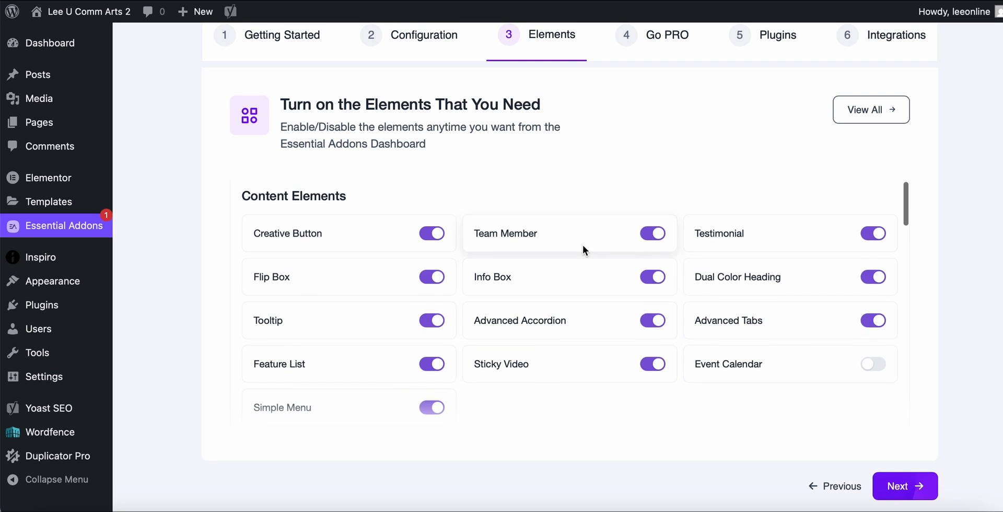
Turn on the Contact Form 7 element under Form Styler Elements and continue past the PRO upgrade offer.
scroll(585, 249, "down", 3)
scroll(581, 245, "down", 8)
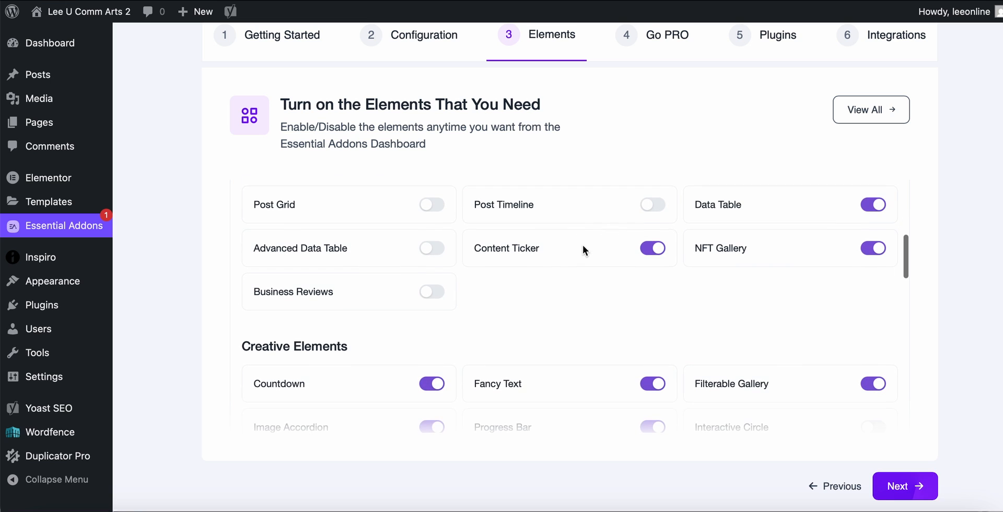
scroll(582, 245, "down", 6)
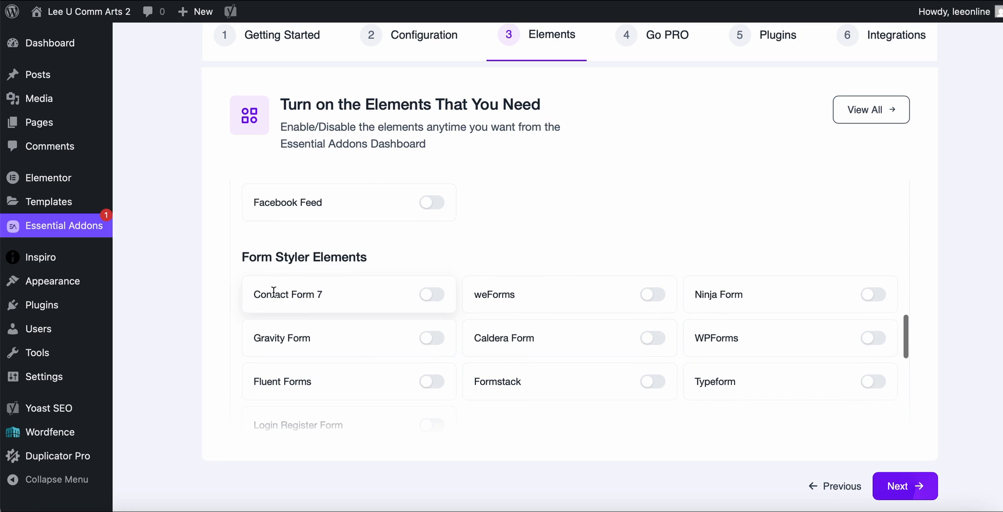
left_click(438, 296)
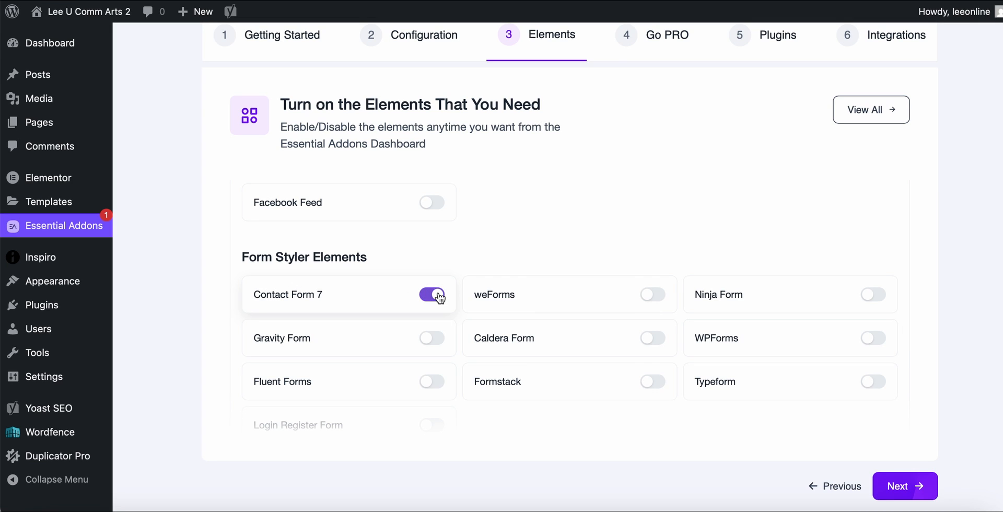
left_click(899, 488)
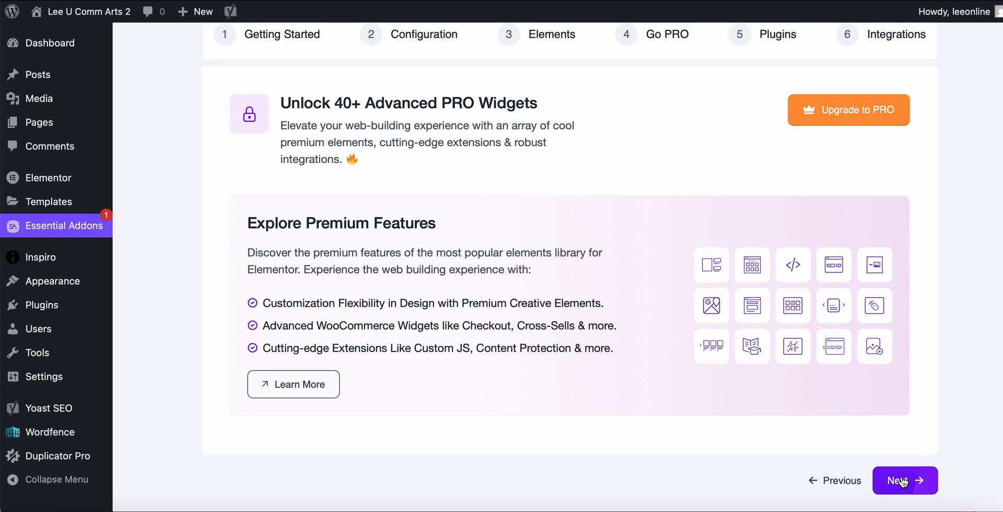
left_click(900, 486)
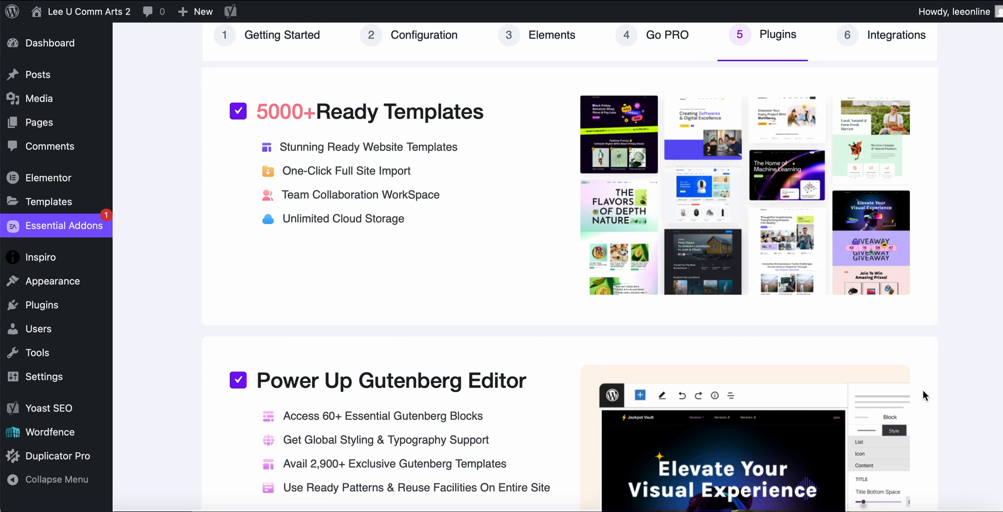
Review the Ready Templates and Power Up Gutenberg Editor offers and enable both templates and blocks.
scroll(922, 389, "up", 2)
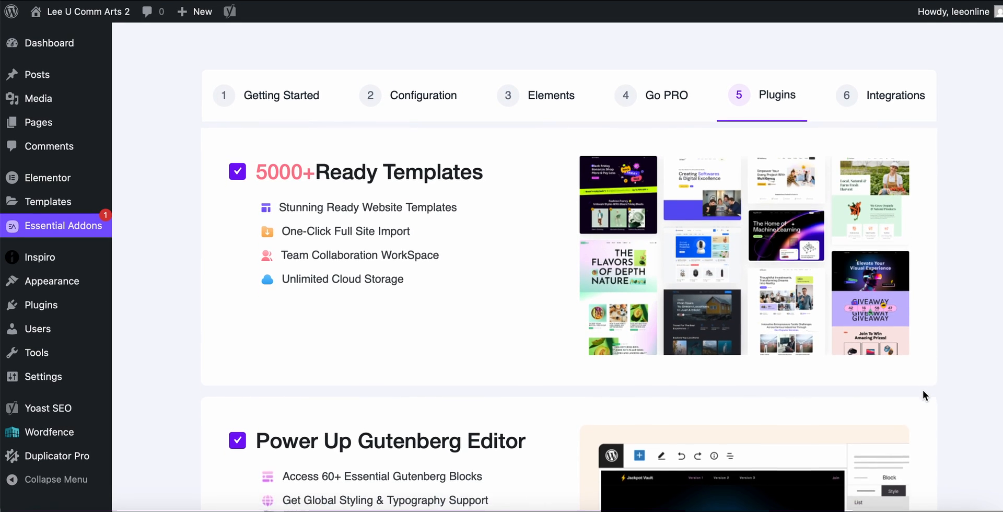
scroll(922, 389, "down", 5)
scroll(922, 389, "up", 5)
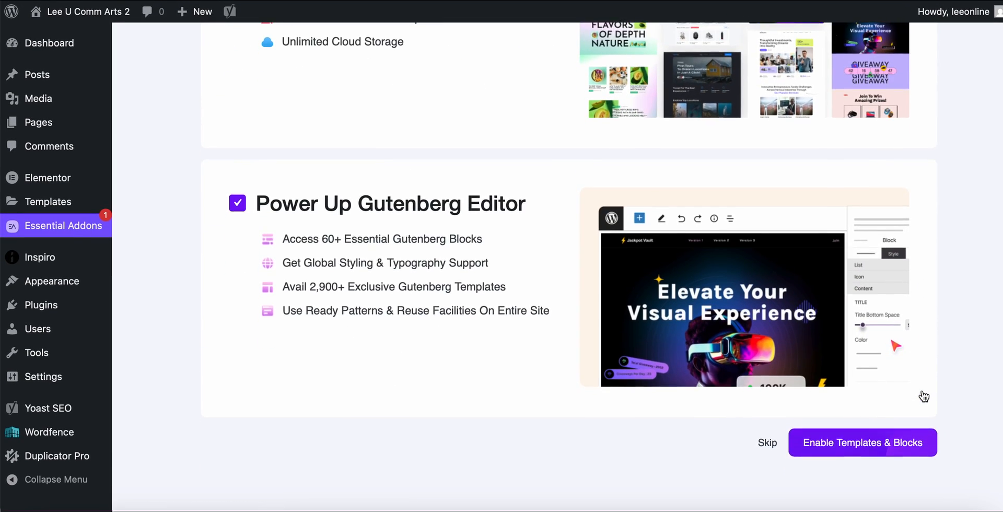
scroll(922, 390, "down", 4)
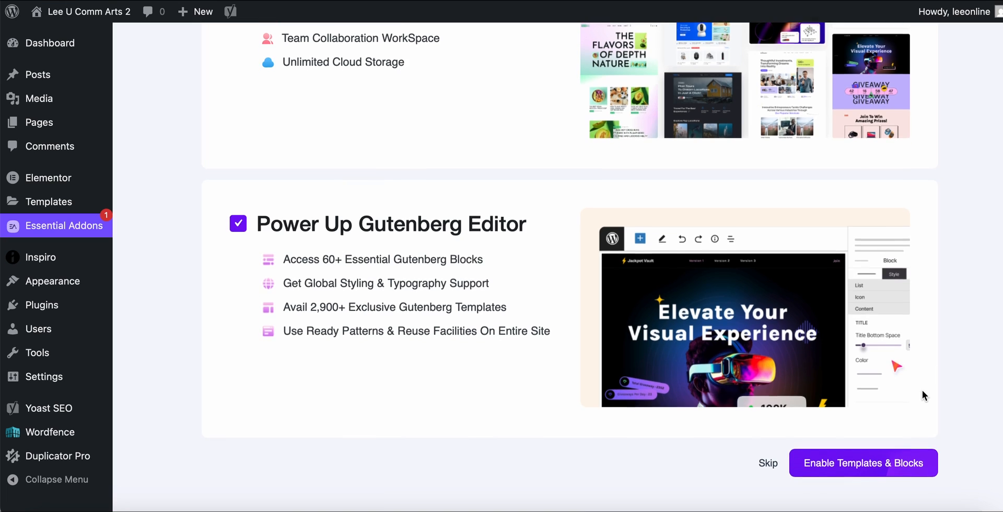
scroll(761, 158, "up", 4)
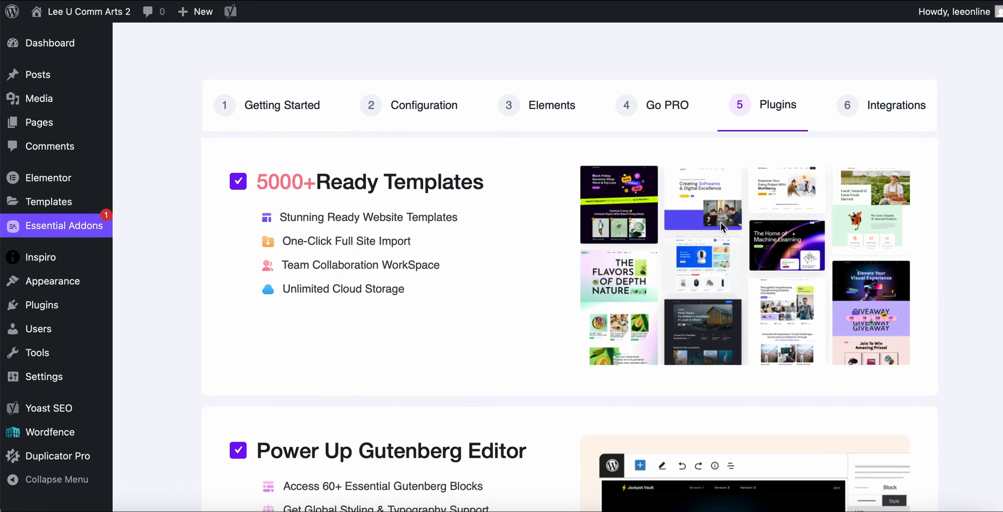
scroll(841, 230, "down", 2)
scroll(841, 230, "down", 1)
scroll(841, 230, "up", 2)
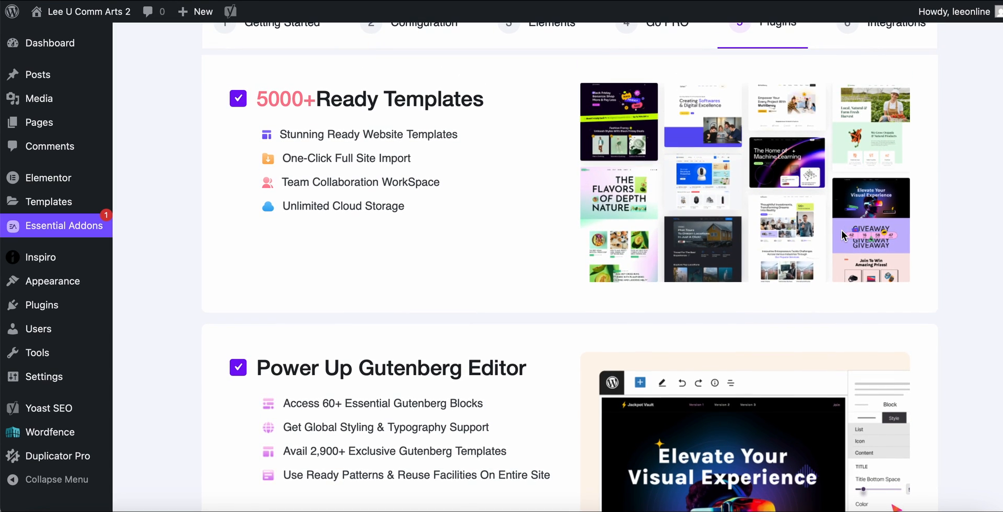
scroll(789, 181, "up", 2)
scroll(790, 181, "down", 3)
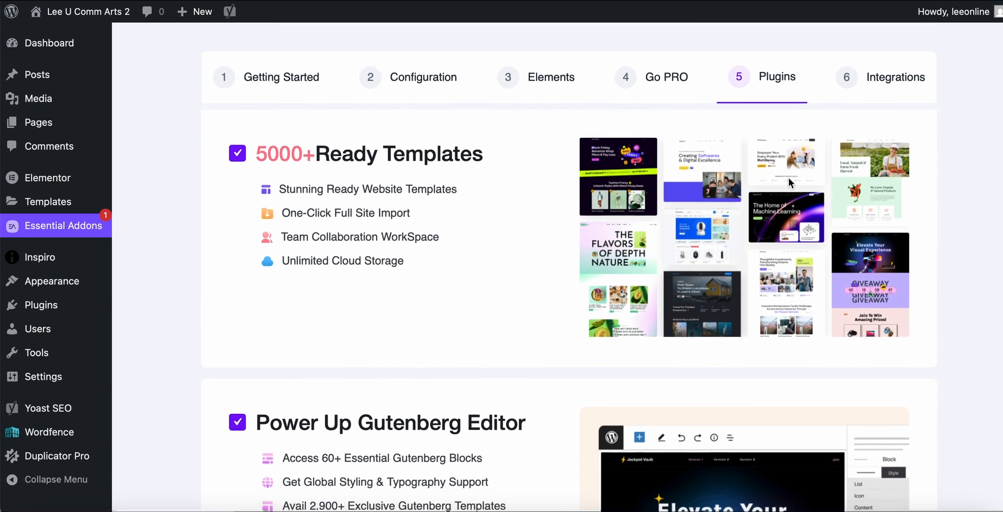
scroll(789, 182, "down", 3)
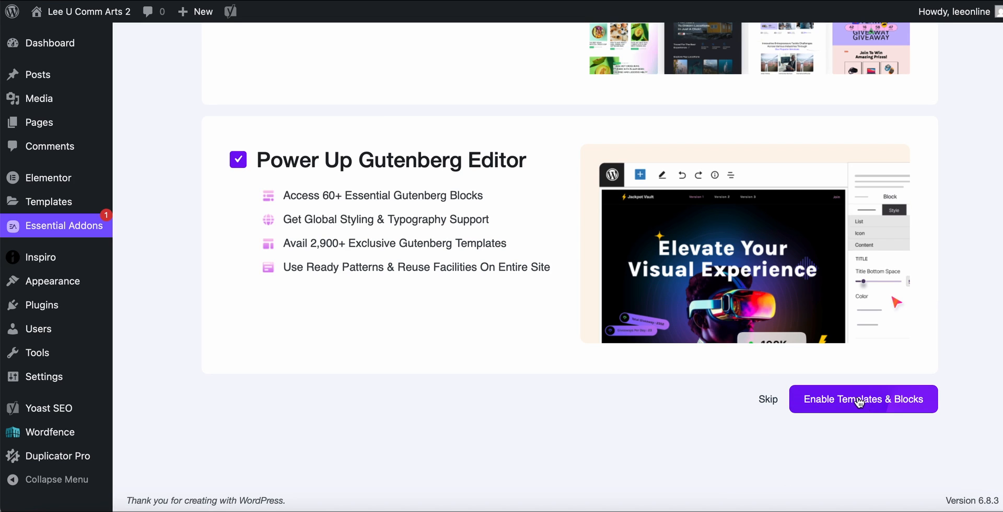
scroll(859, 401, "up", 5)
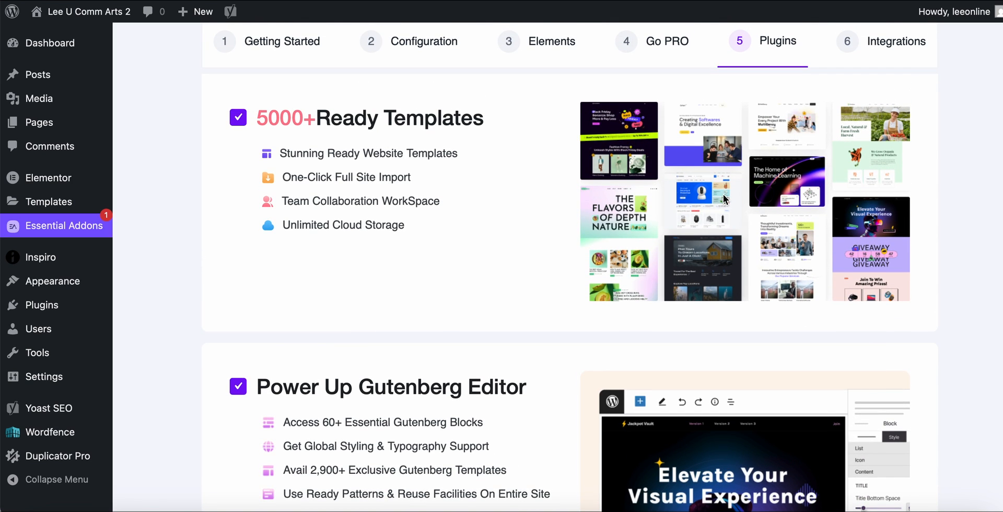
scroll(775, 168, "down", 5)
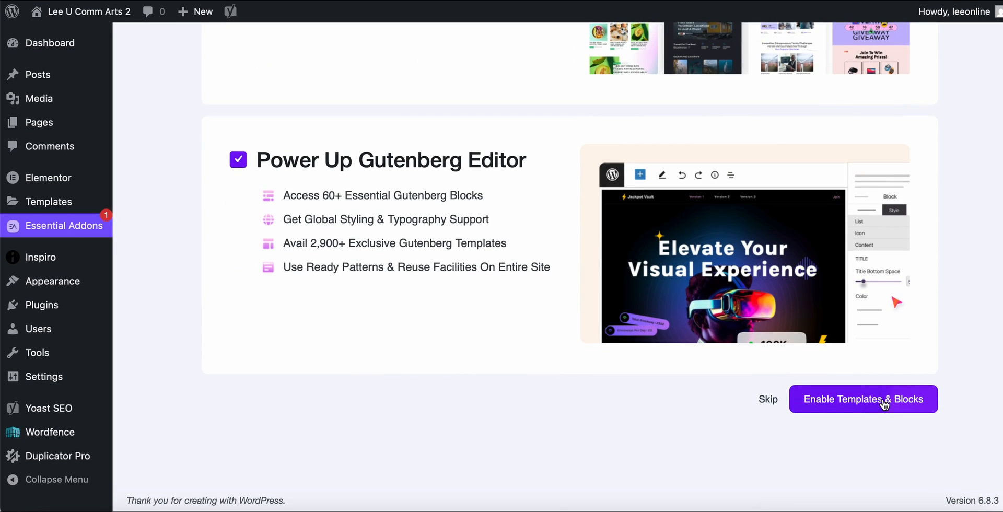
left_click(861, 403)
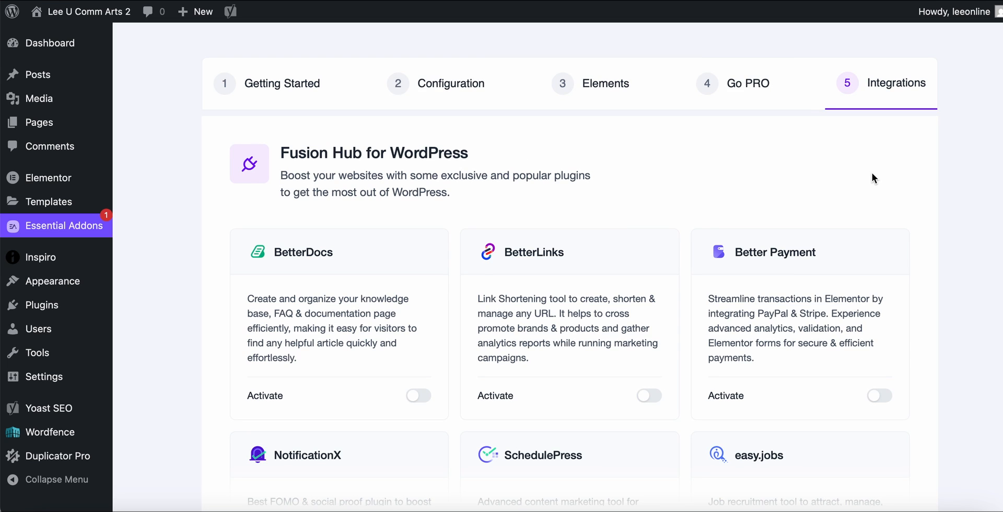
Finish the Essential Addons setup without activating any integrations and dismiss the congratulations message.
scroll(871, 178, "down", 3)
scroll(871, 177, "up", 2)
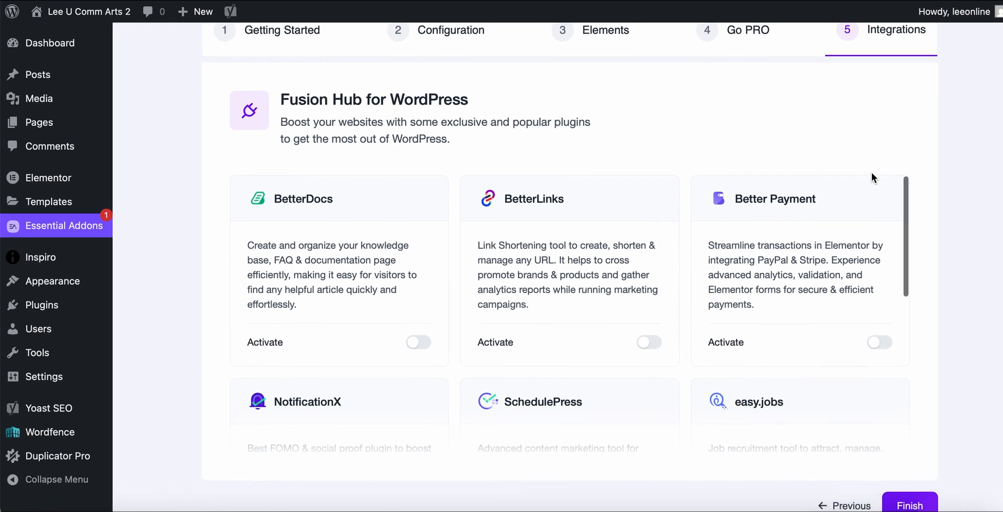
scroll(888, 170, "down", 3)
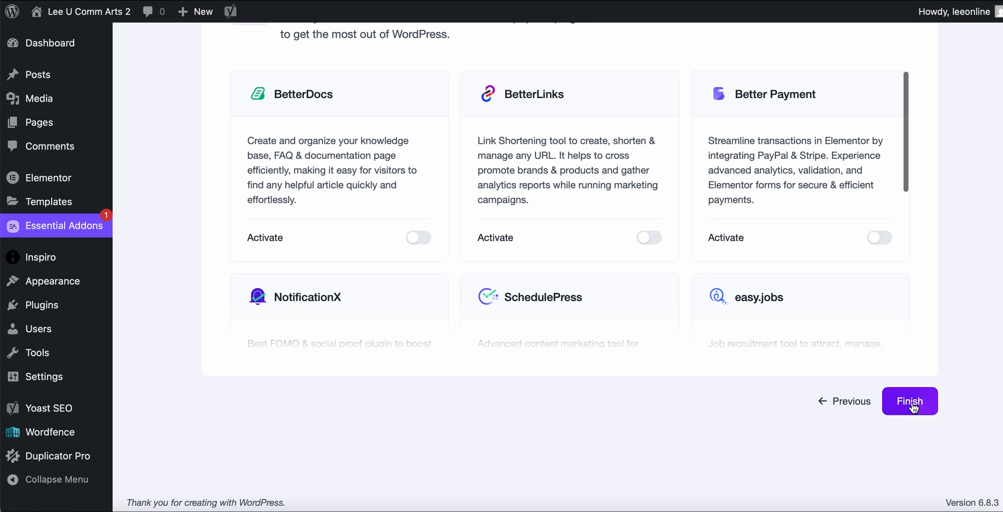
left_click(913, 408)
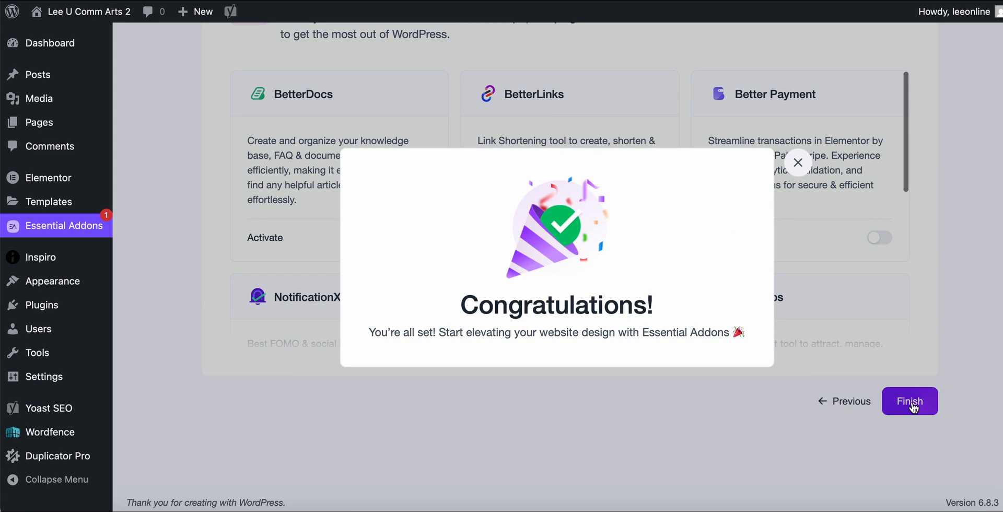
left_click(797, 162)
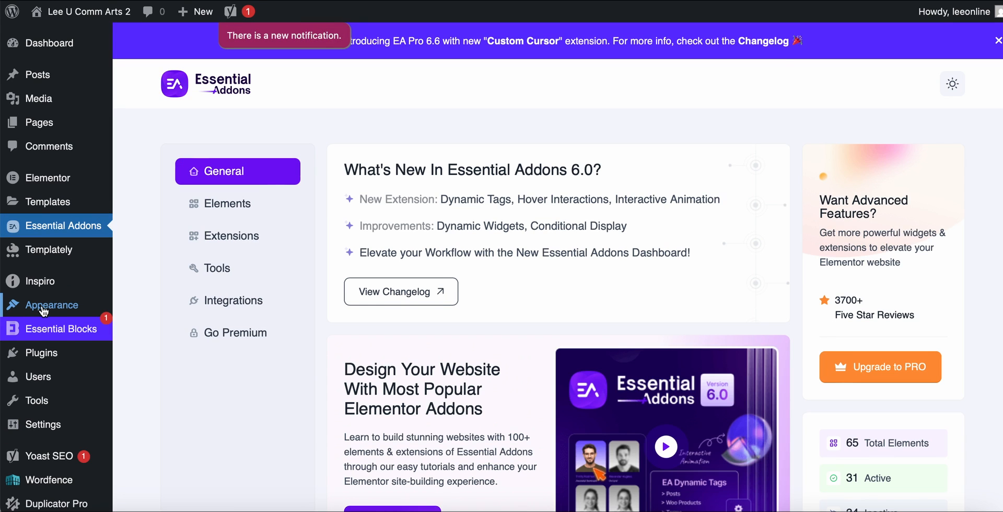
Search the available plugins for "contact form 7" to add to the site.
mouse_move(36, 359)
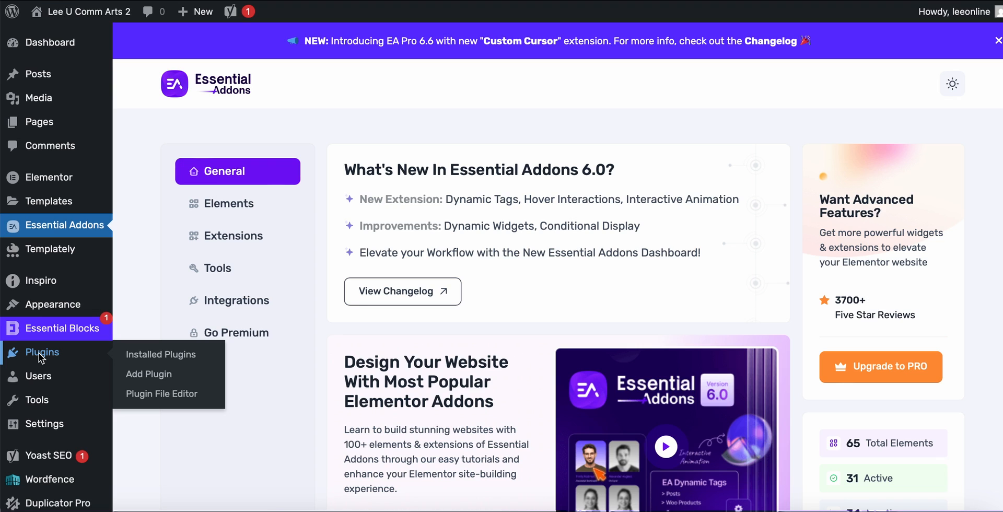
left_click(40, 355)
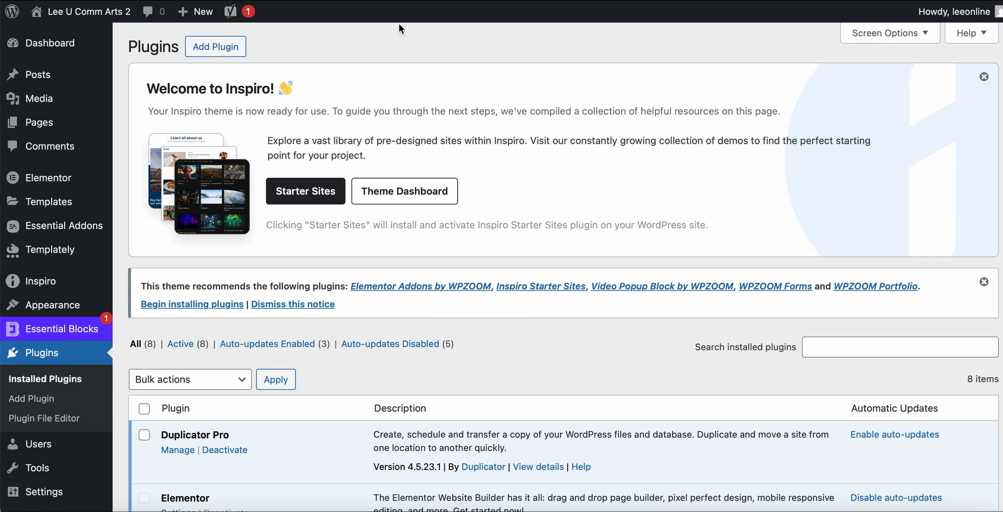
left_click(207, 47)
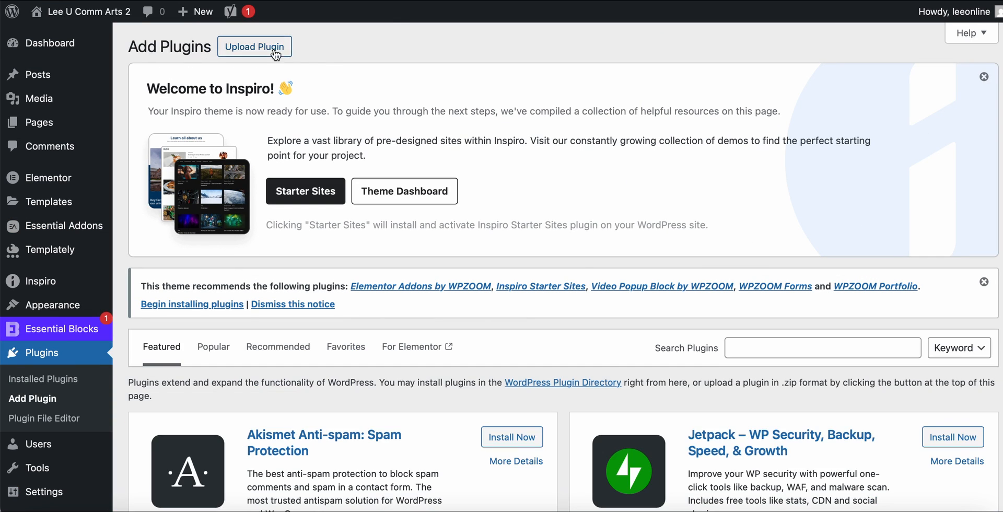
left_click(742, 346)
type("contact form 7")
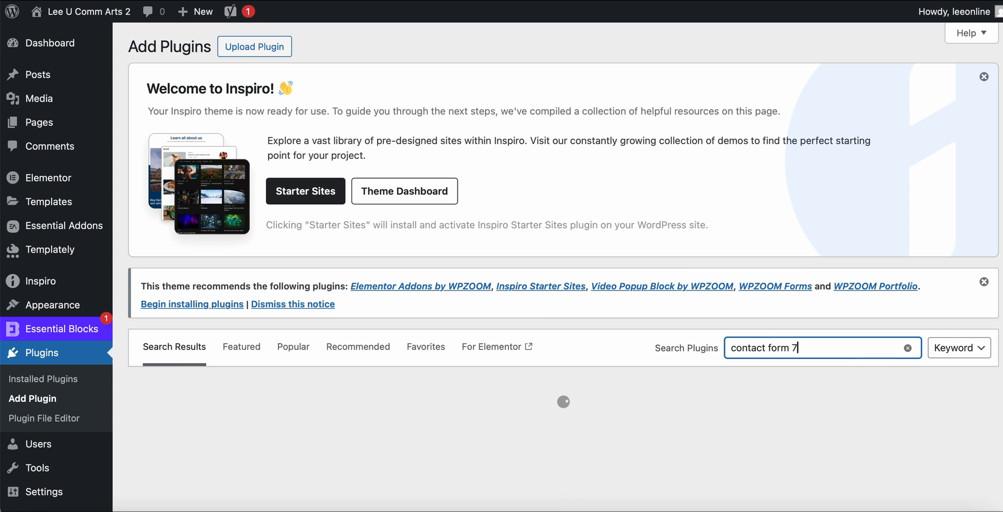
Install and activate the Contact Form 7 plugin by Rock Lobster Inc. from the search results.
scroll(478, 377, "down", 3)
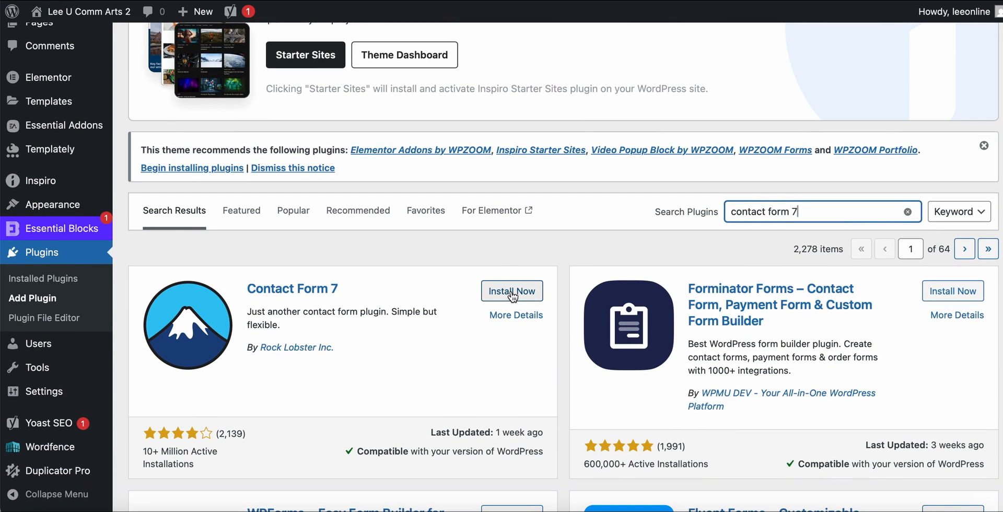
left_click(511, 293)
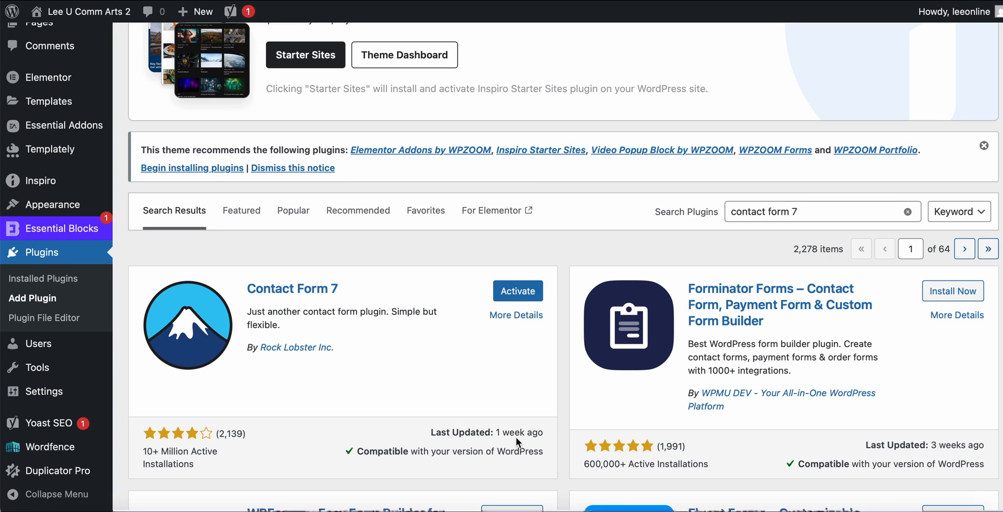
left_click(516, 291)
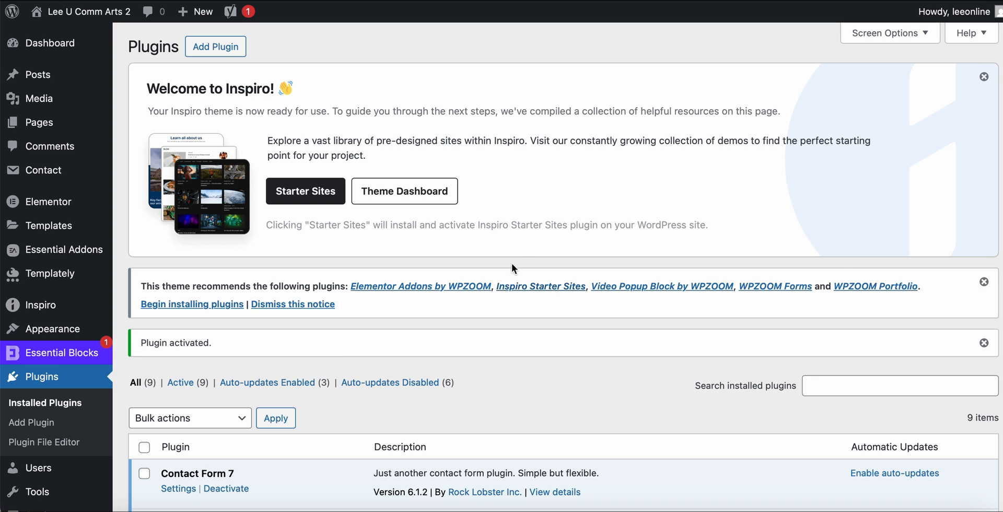
Look over the installed plugins, then create a new page titled "Contact" and publish it.
scroll(588, 214, "down", 5)
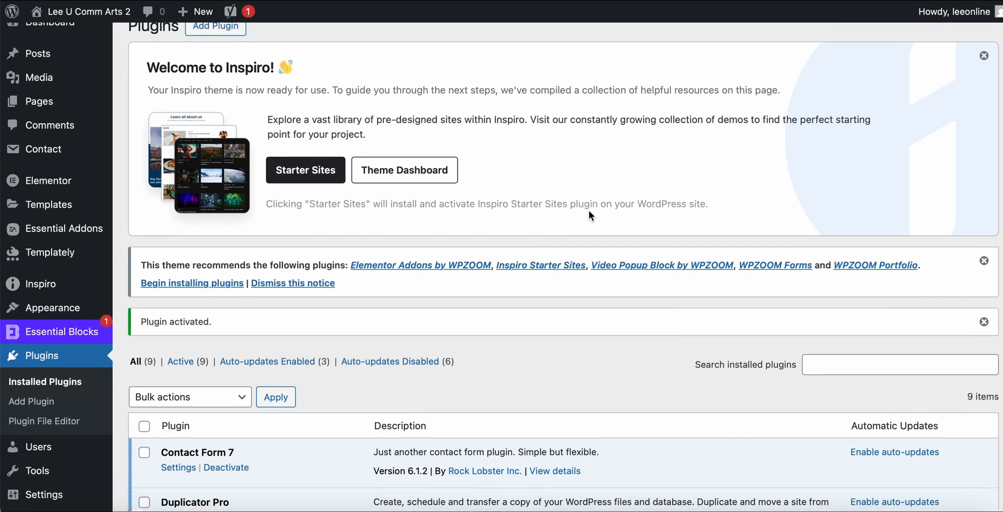
scroll(588, 214, "down", 2)
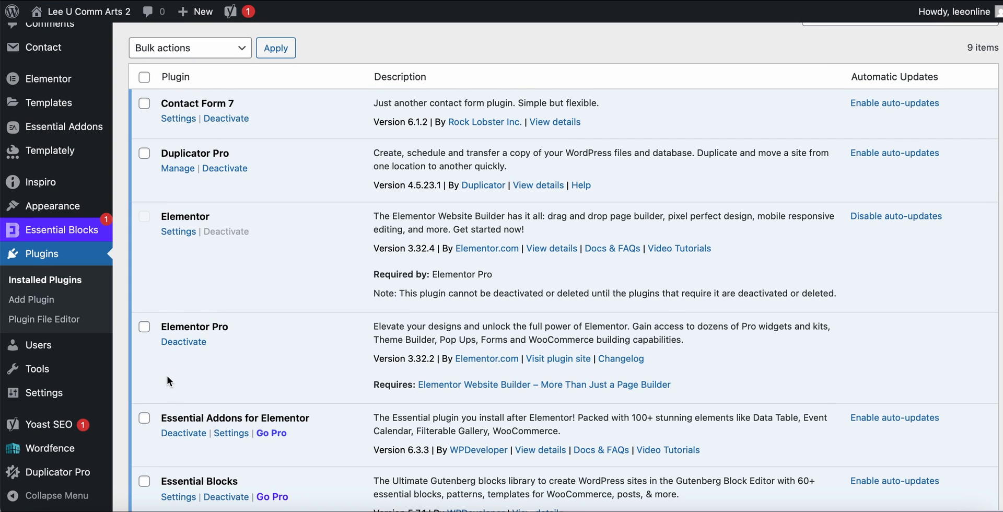
scroll(245, 258, "up", 1)
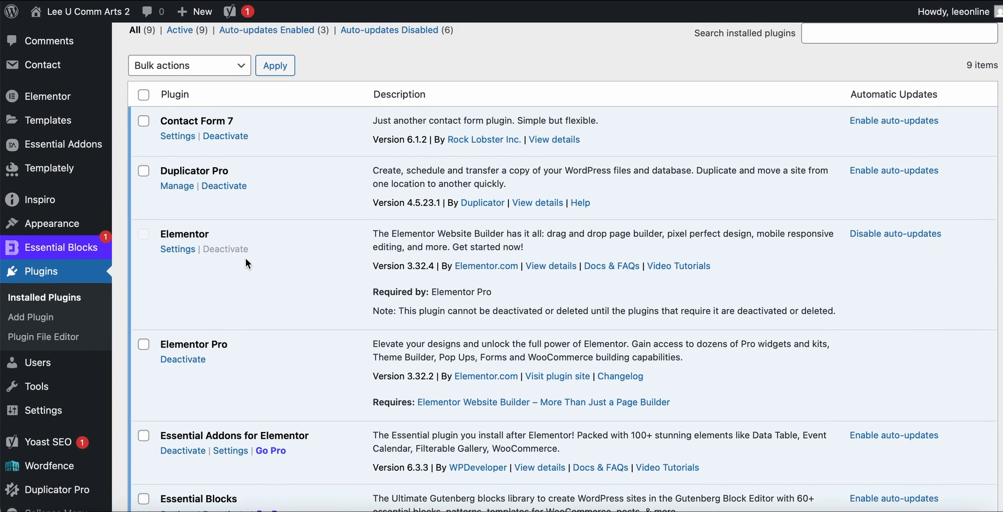
mouse_move(41, 59)
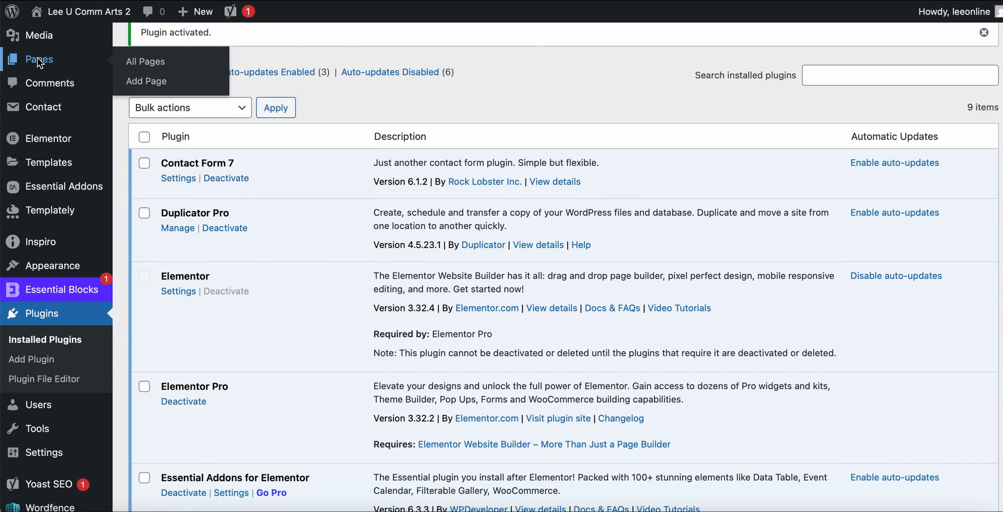
left_click(38, 58)
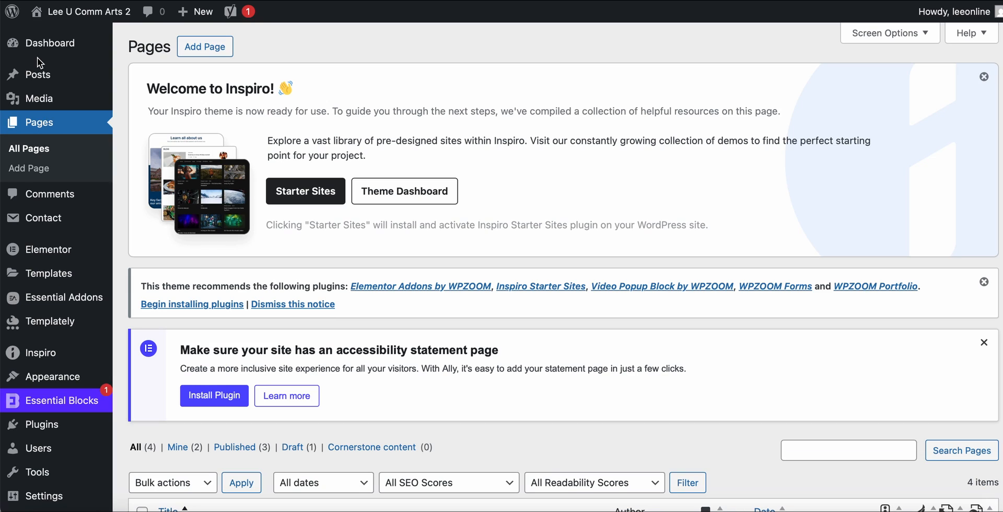
left_click(199, 43)
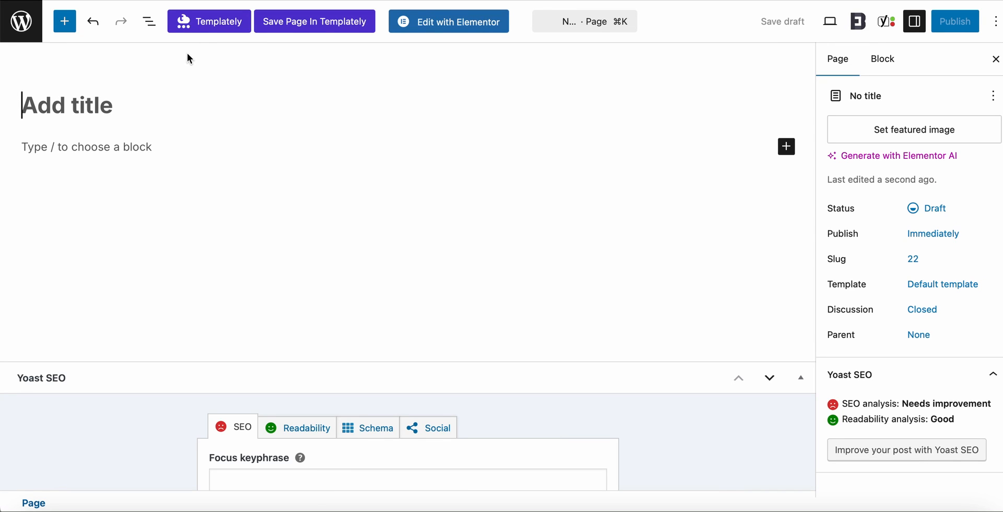
type("Contact")
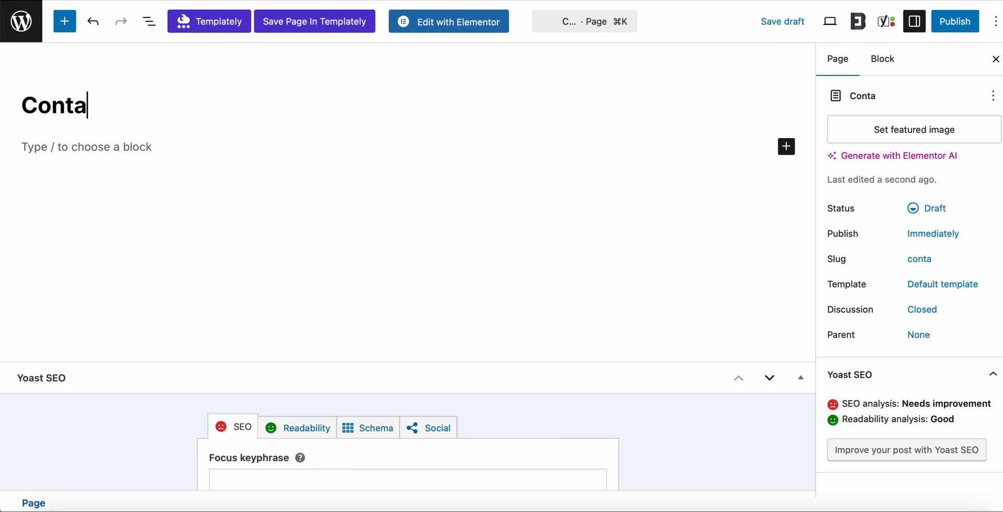
left_click(955, 23)
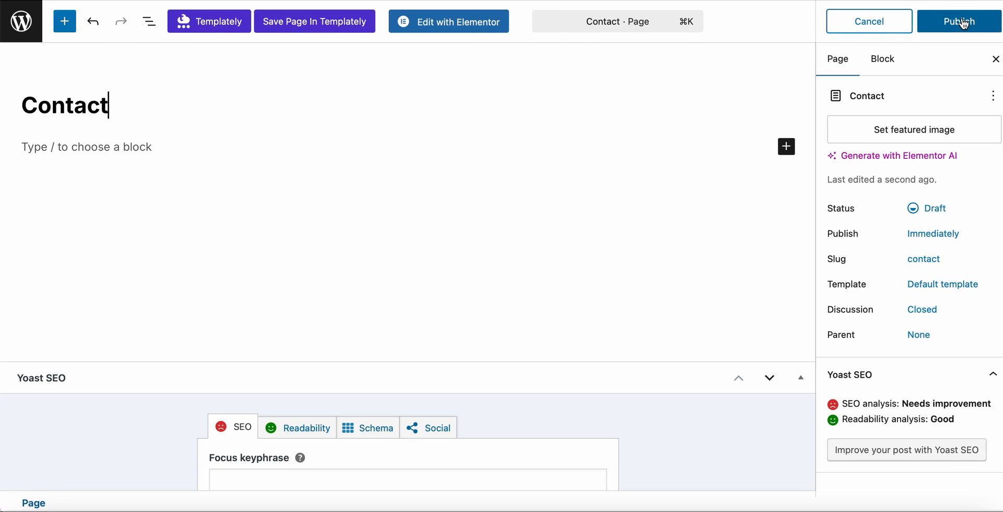
left_click(963, 24)
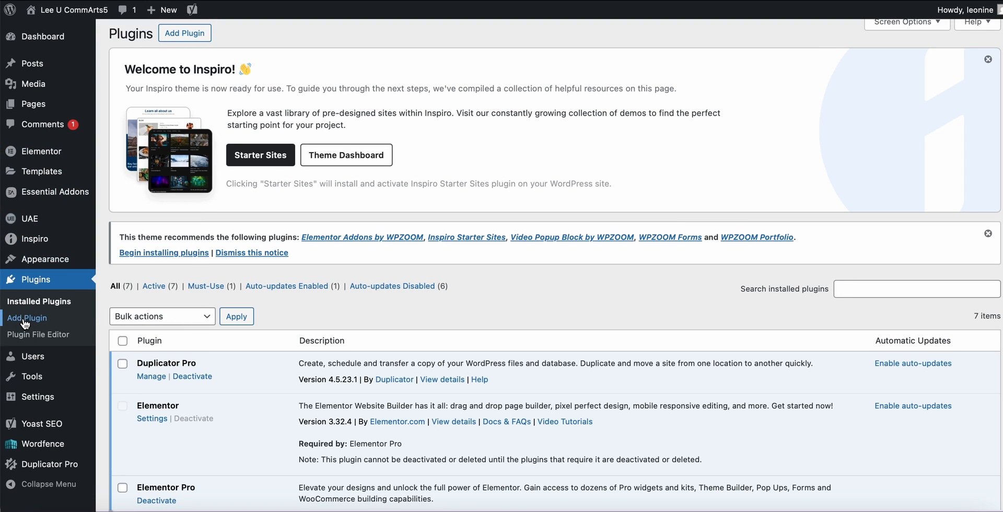
On the Lee U CommArts5 site, search the available plugins for "contact form 7", then install and activate Contact Form 7.
left_click(184, 33)
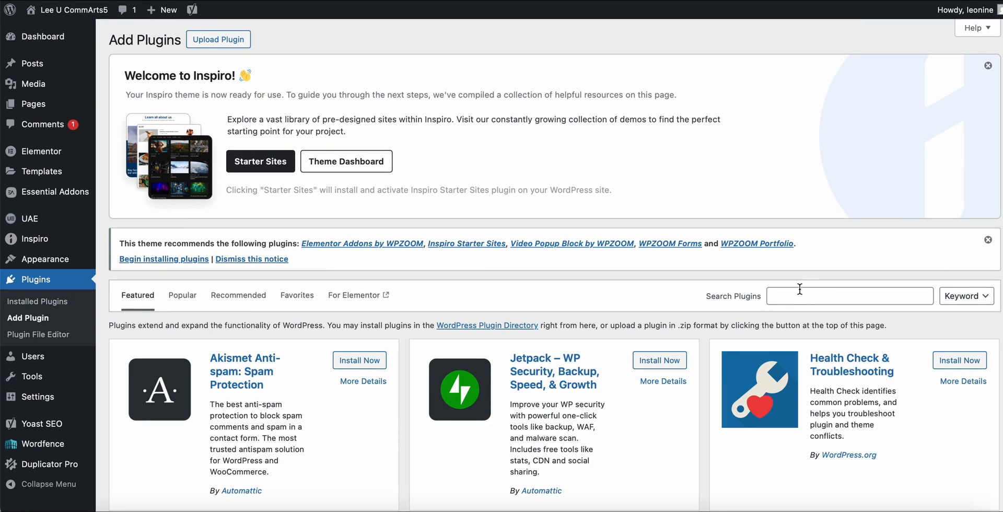
left_click(790, 296)
type("contact form 7")
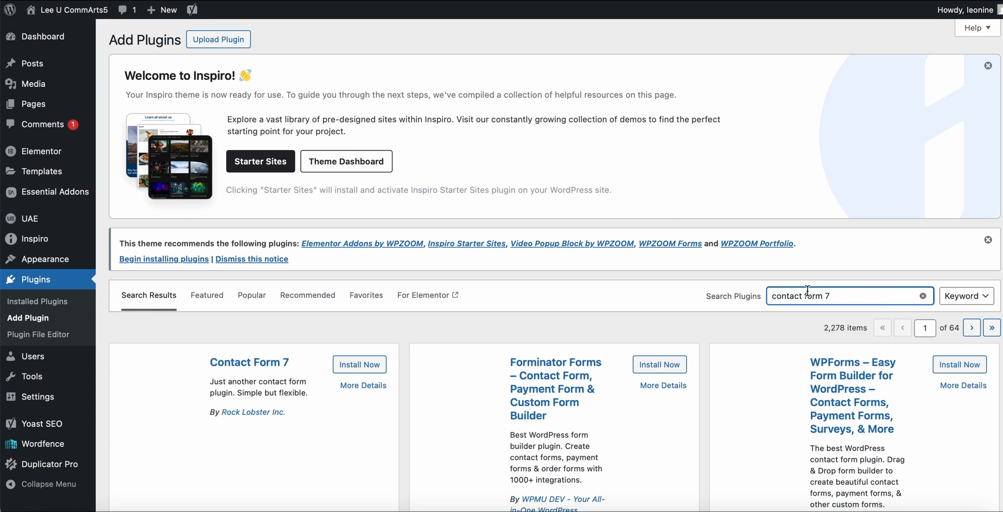
left_click(357, 369)
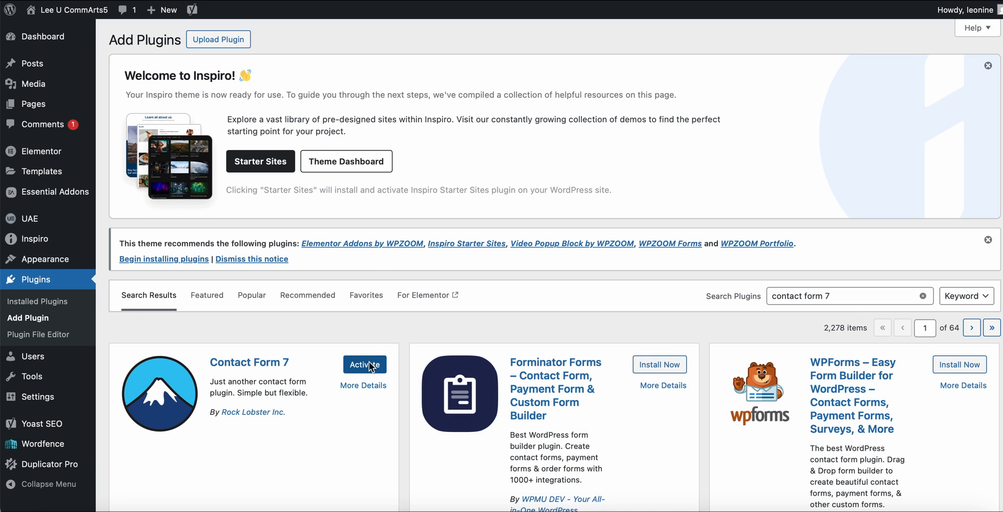
left_click(368, 364)
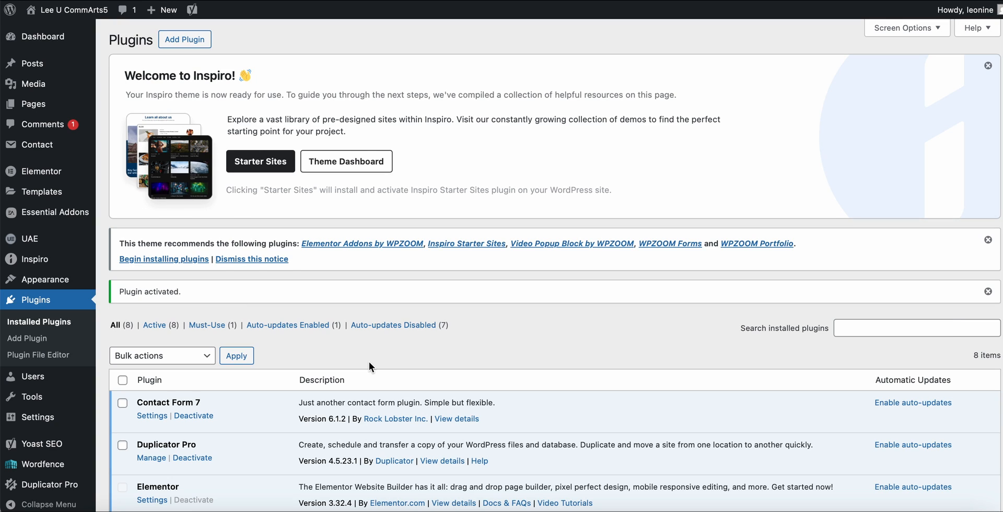
Add a new page titled "Contact" to the Lee U CommArts5 site and publish it.
mouse_move(31, 107)
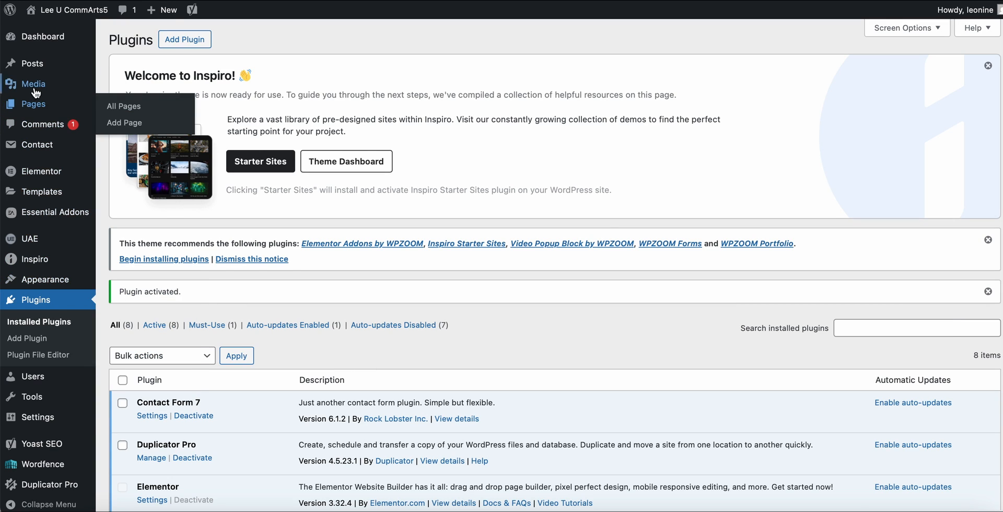
left_click(121, 123)
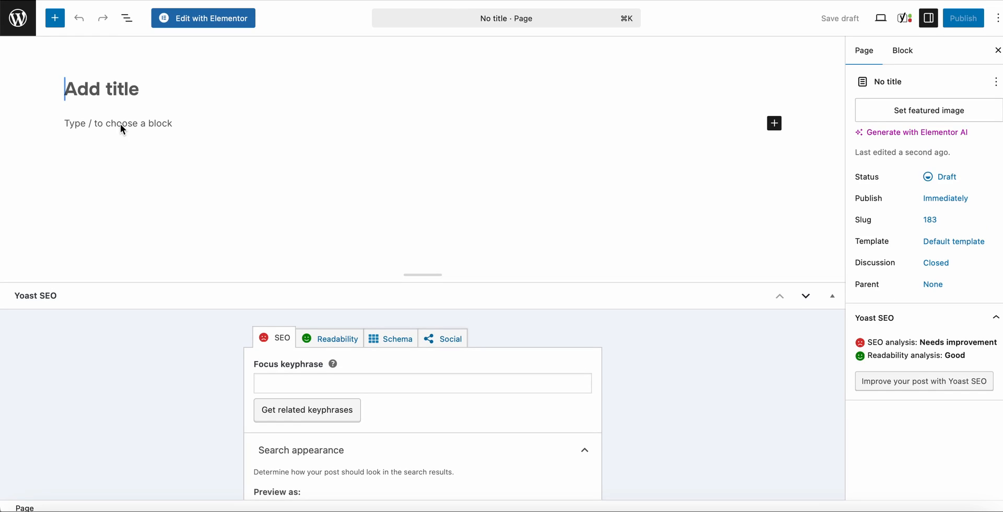
type("Contact")
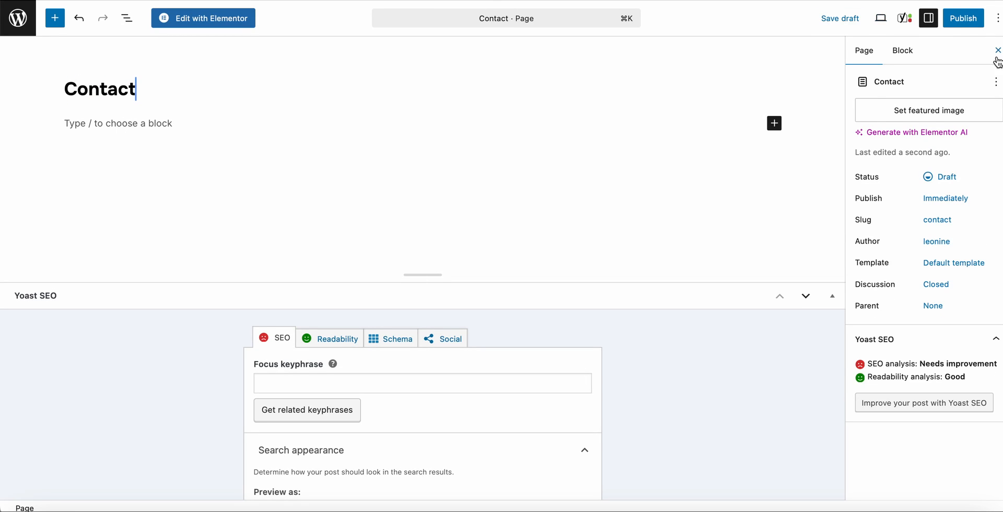
left_click(961, 21)
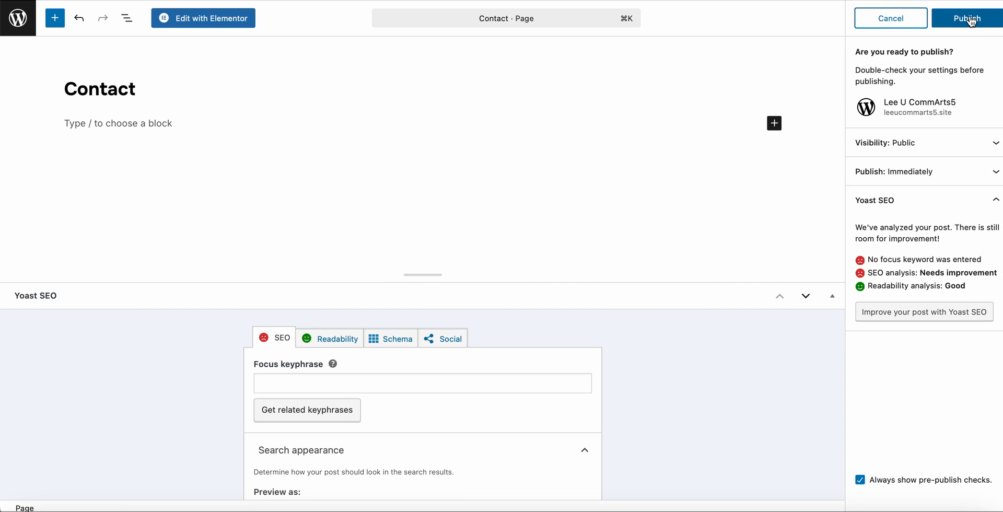
left_click(969, 19)
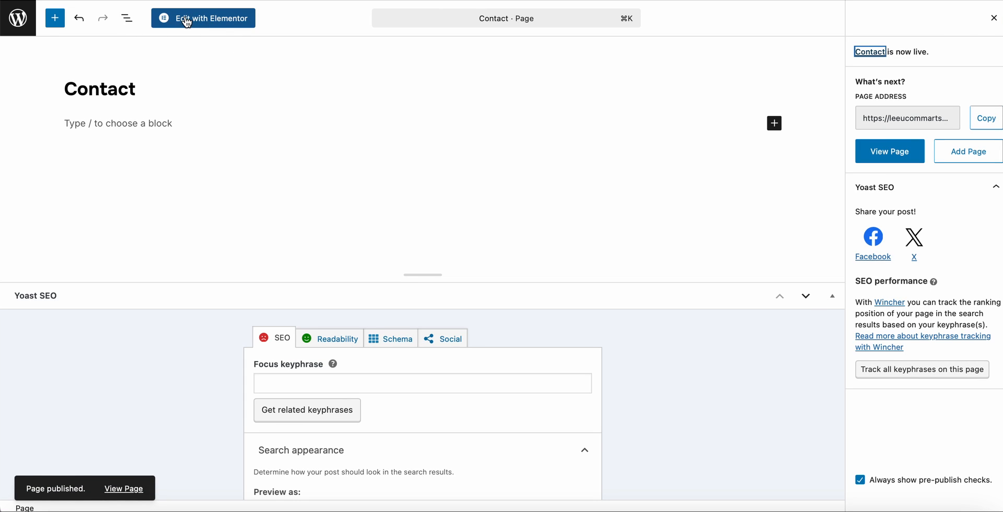
Open the Contact page for editing with Elementor and add a single-column Flexbox container.
left_click(187, 22)
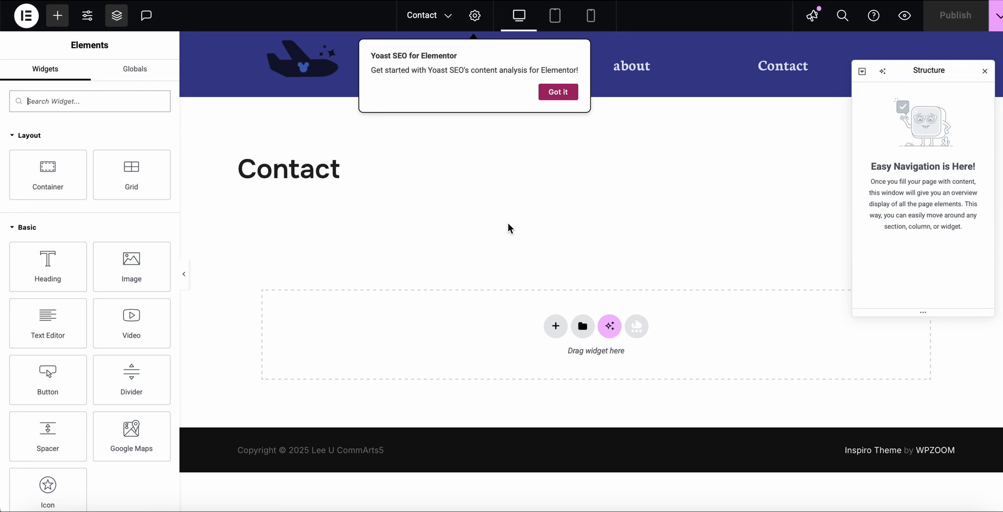
left_click(556, 327)
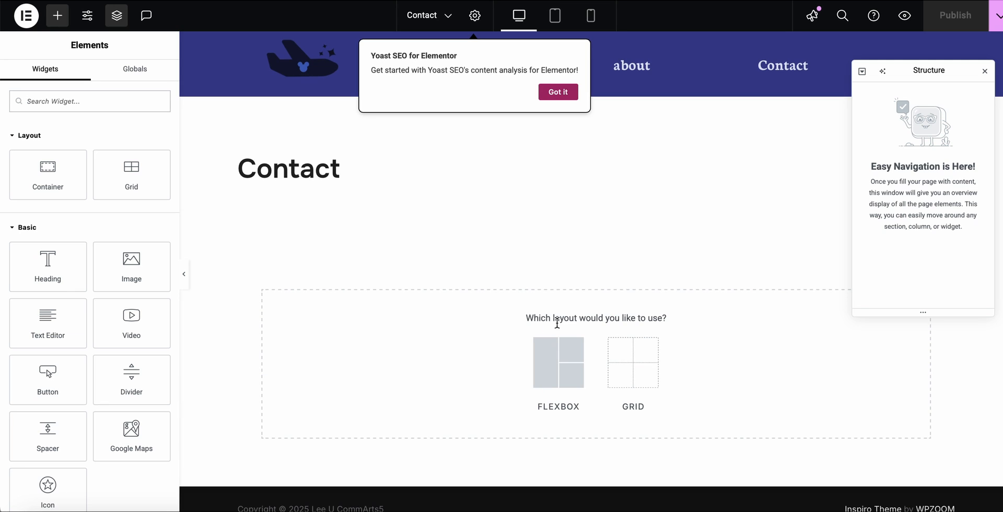
left_click(555, 360)
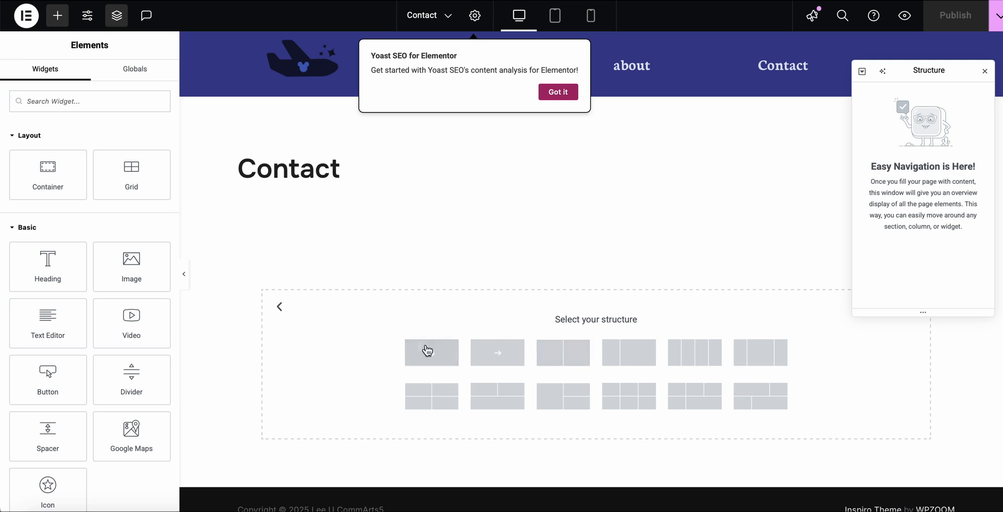
left_click(433, 353)
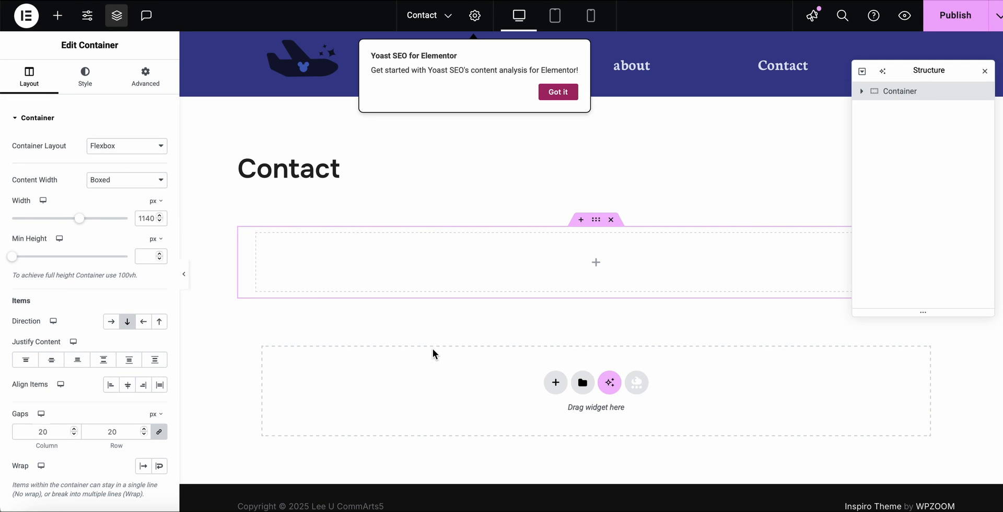
Find the Essential Addons Contact Form 7 widget by searching for "contac" and place it inside the new container.
left_click(595, 265)
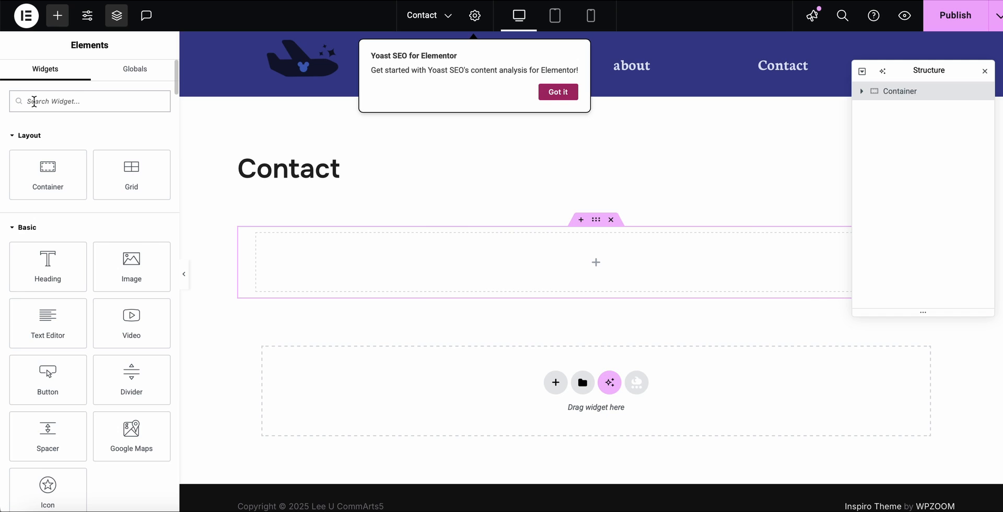
type("contac")
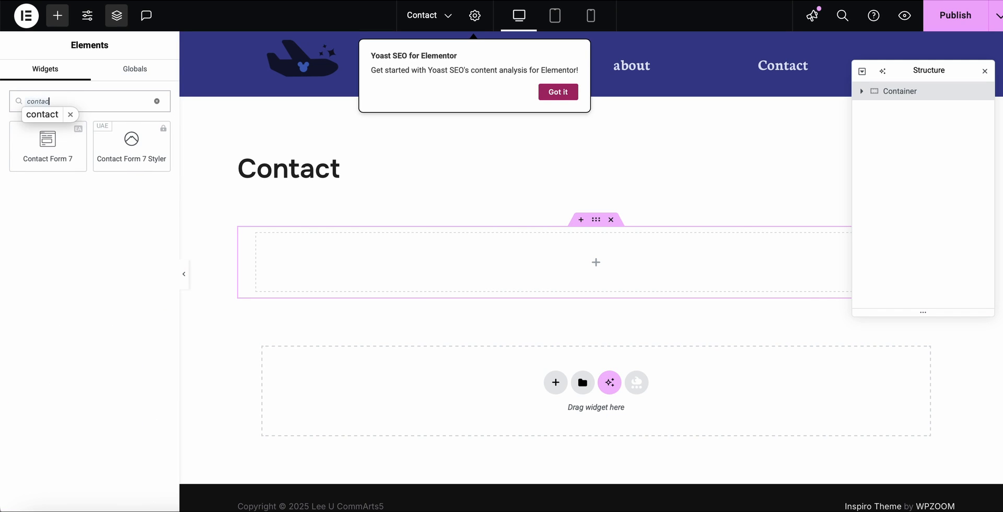
left_click(47, 135)
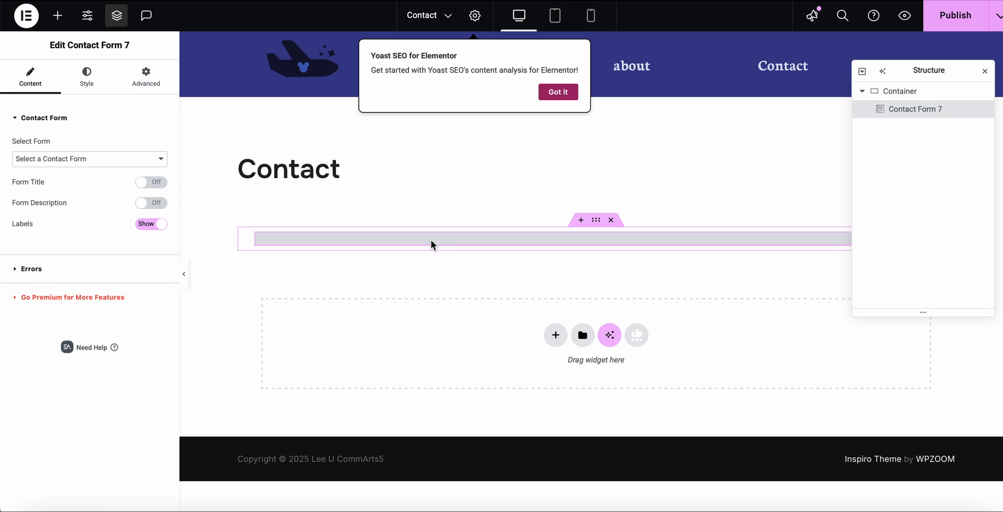
Set the widget's form to Contact form 1 and review the form's fields on the page.
left_click(161, 160)
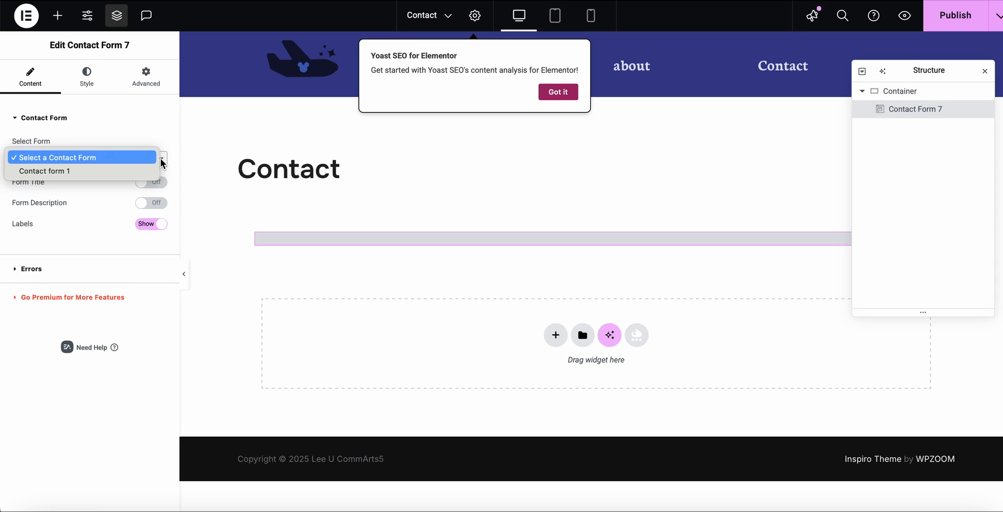
left_click(49, 171)
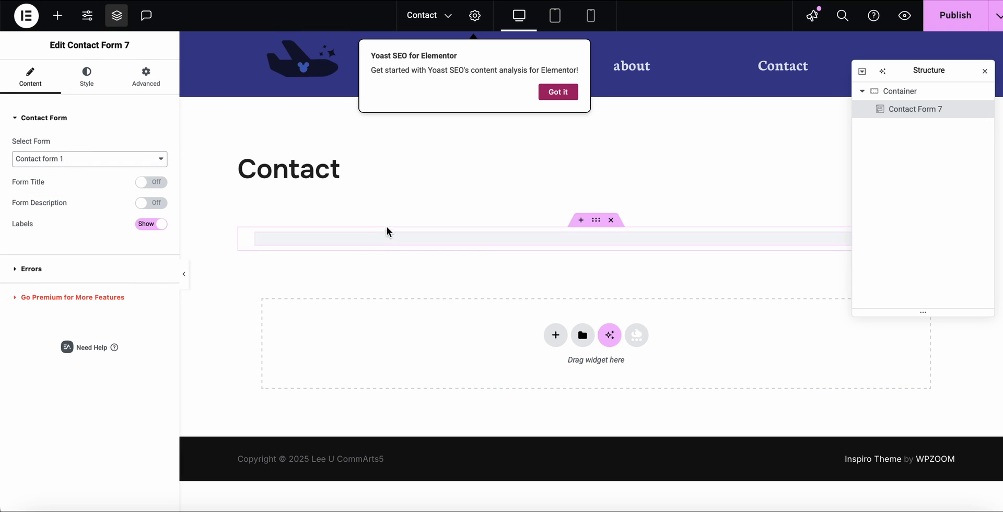
scroll(407, 228, "down", 2)
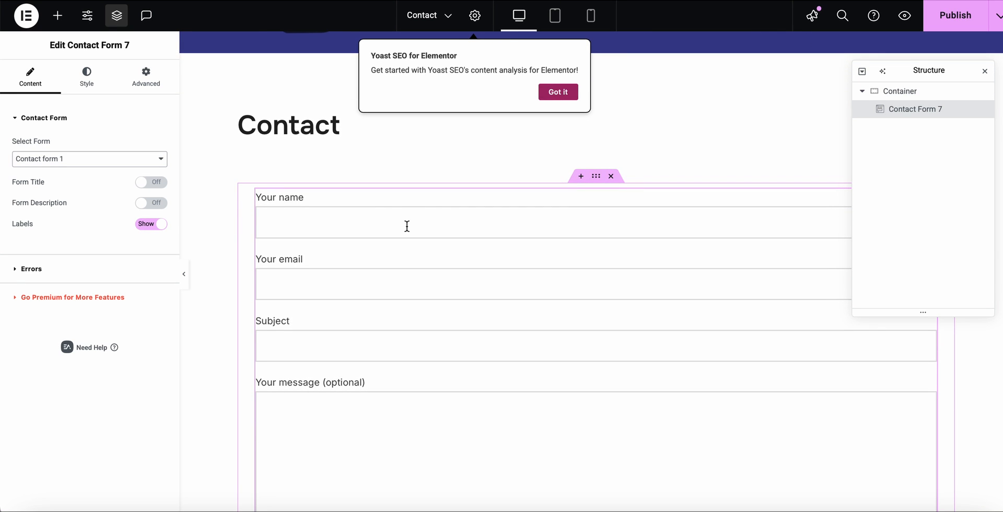
scroll(343, 220, "down", 1)
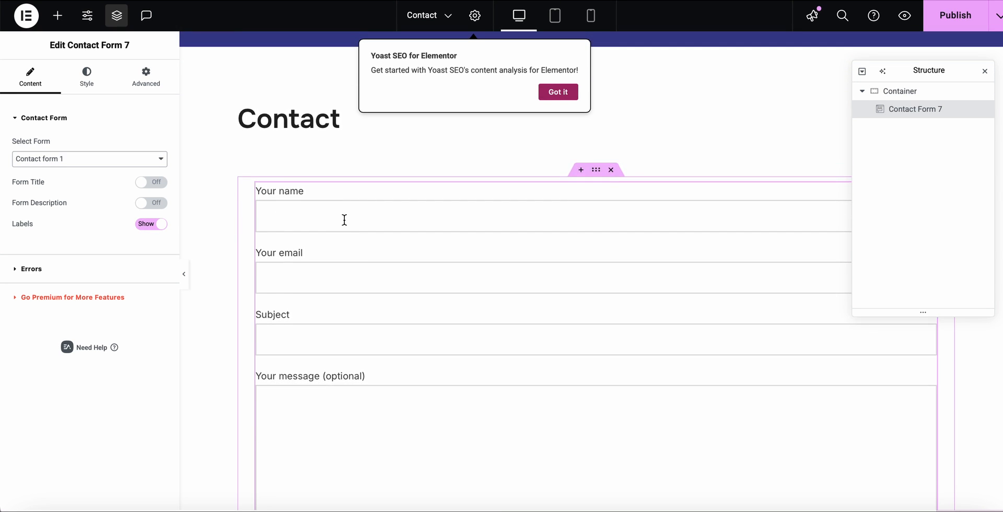
scroll(344, 220, "up", 1)
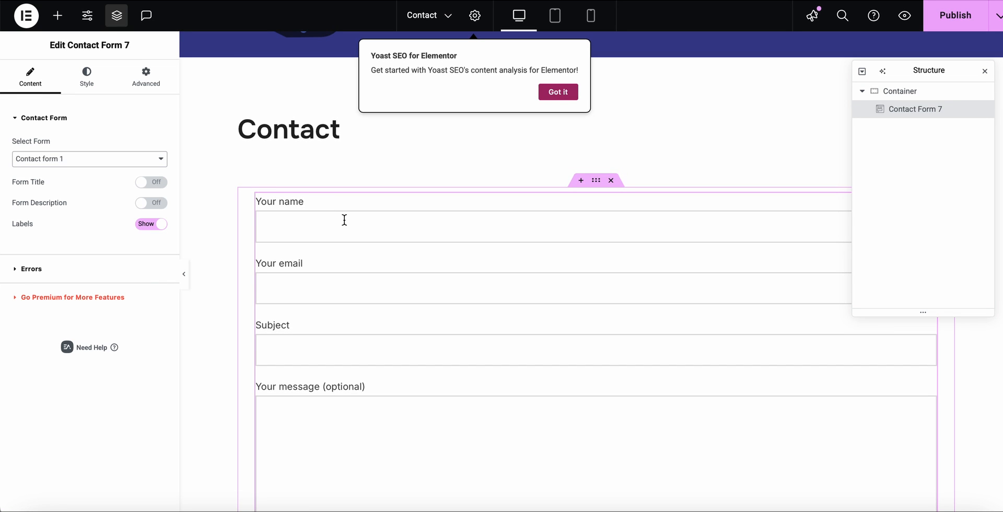
scroll(345, 219, "up", 2)
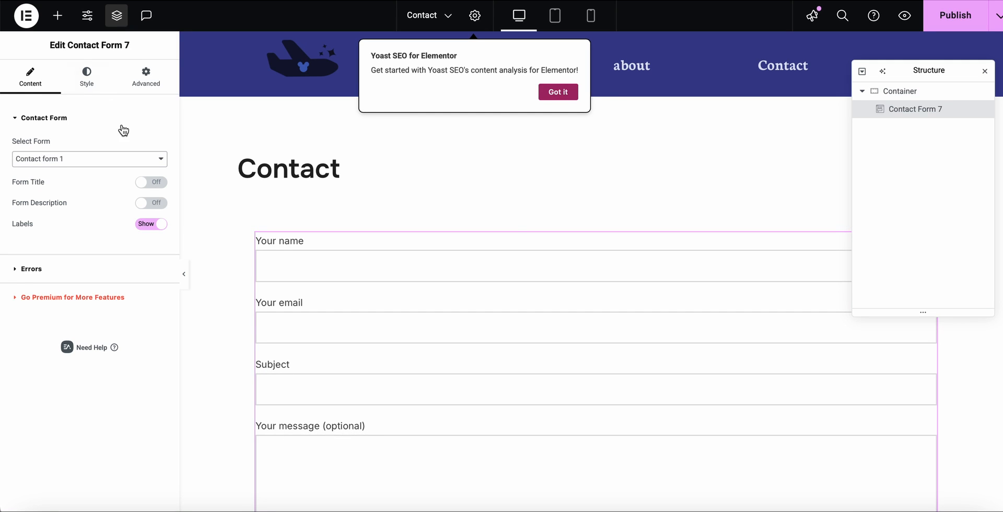
Set the text color of the Contact Form 7 widget's labels to the global Secondary color.
left_click(88, 76)
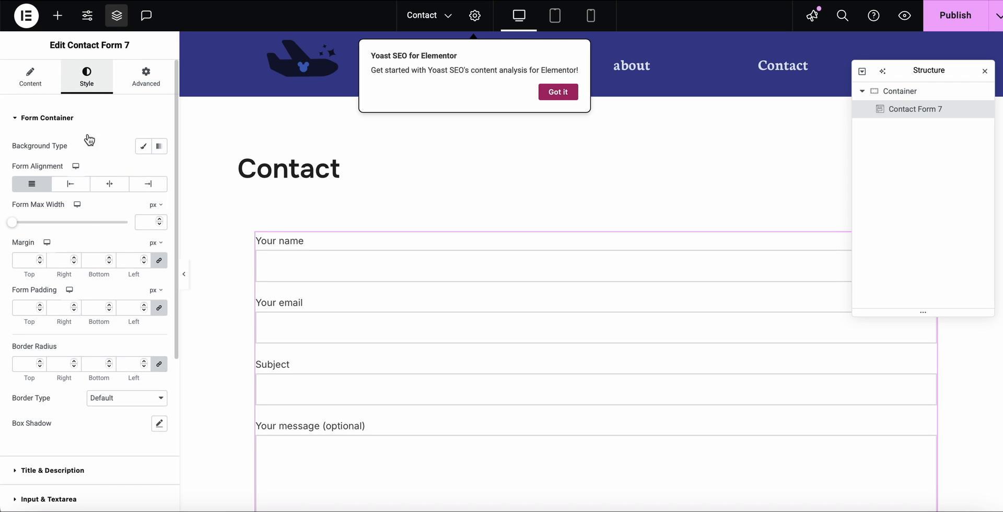
scroll(94, 201, "down", 4)
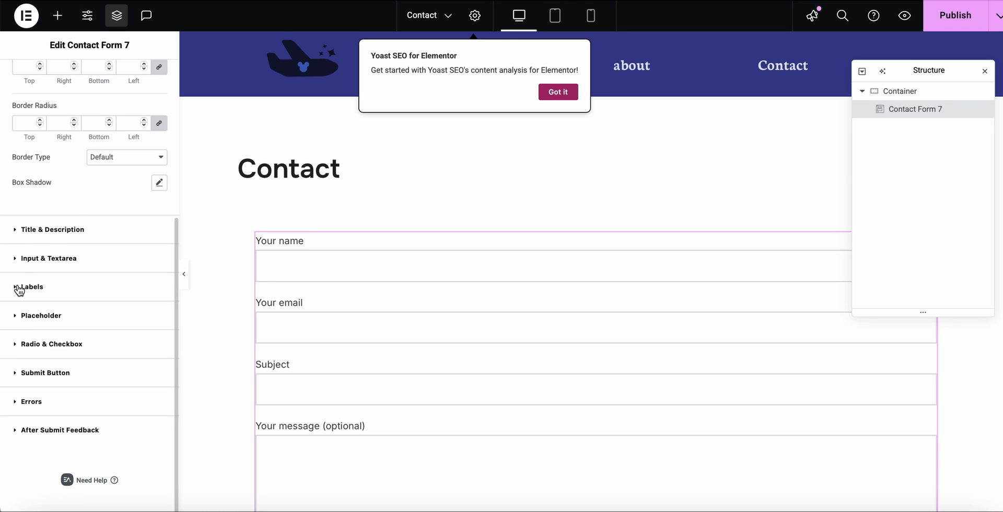
left_click(21, 289)
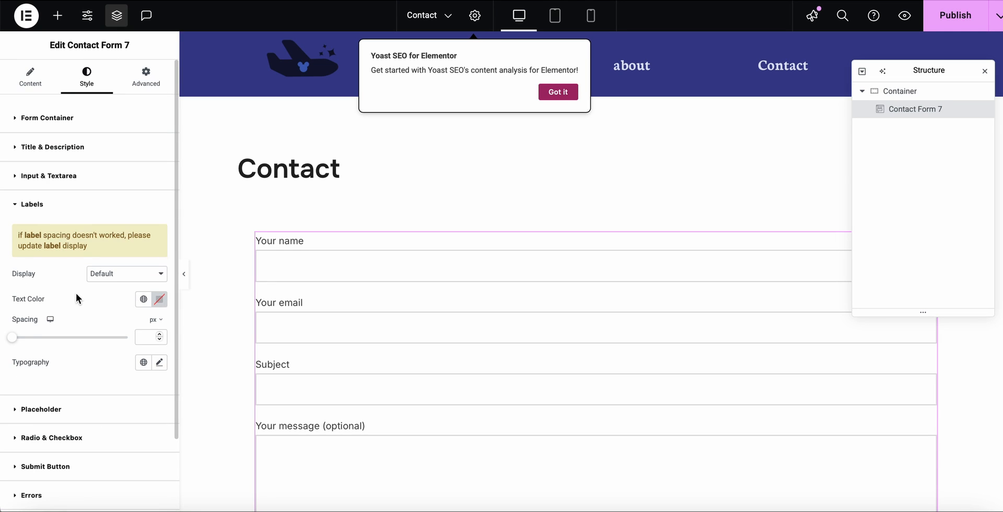
left_click(143, 300)
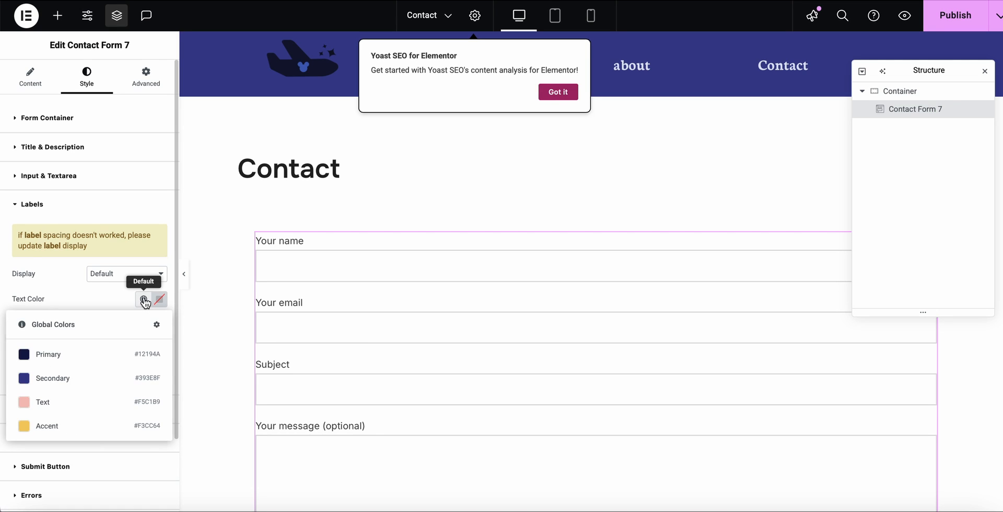
left_click(49, 379)
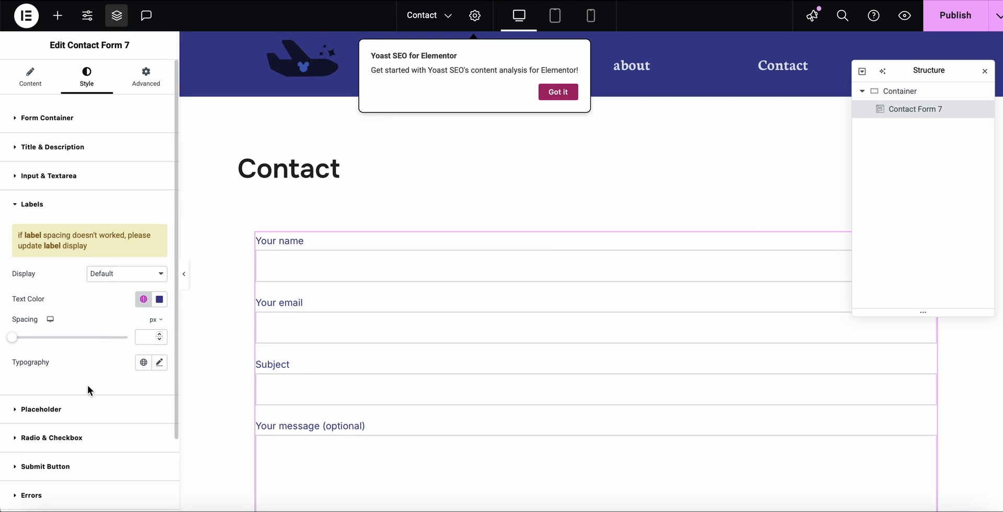
Try the global Heading font on the form labels, and settle on the Body Copy font for their typography.
left_click(143, 362)
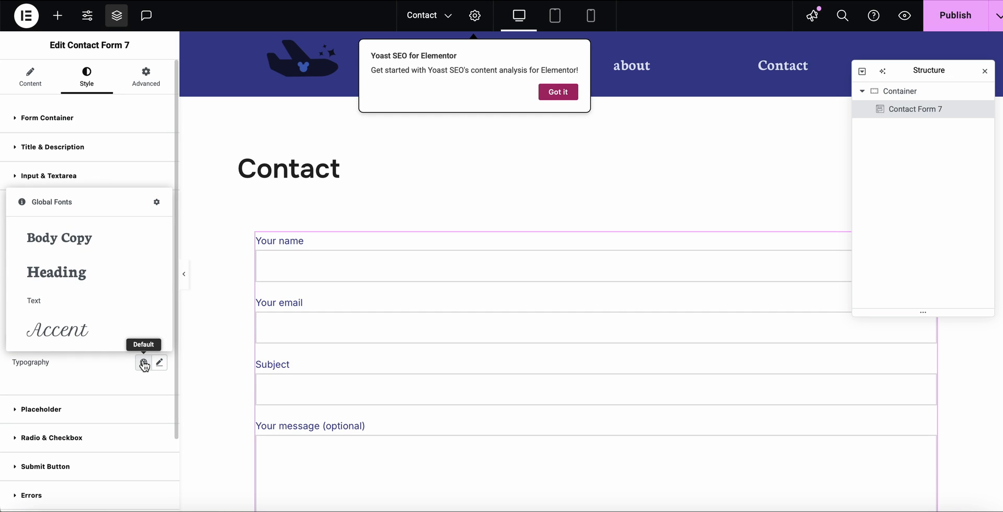
left_click(48, 276)
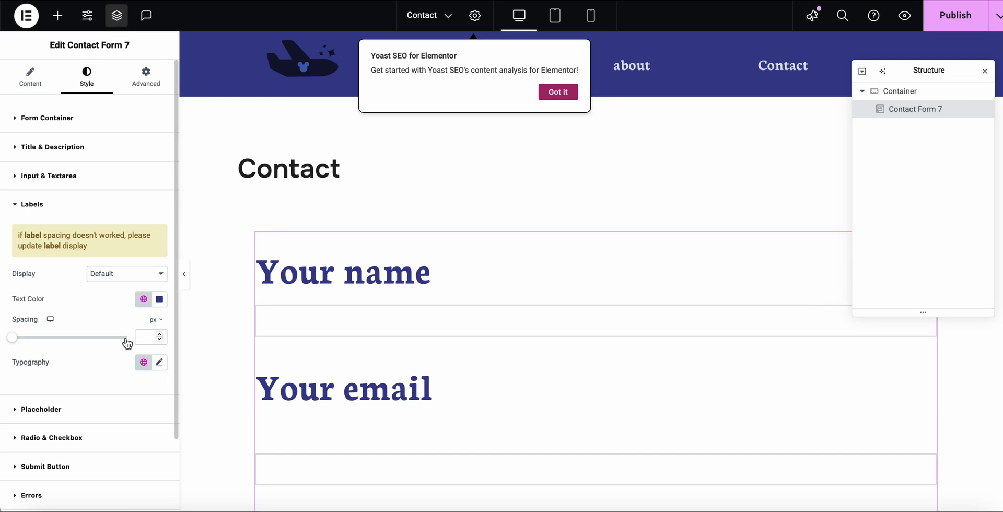
left_click(143, 363)
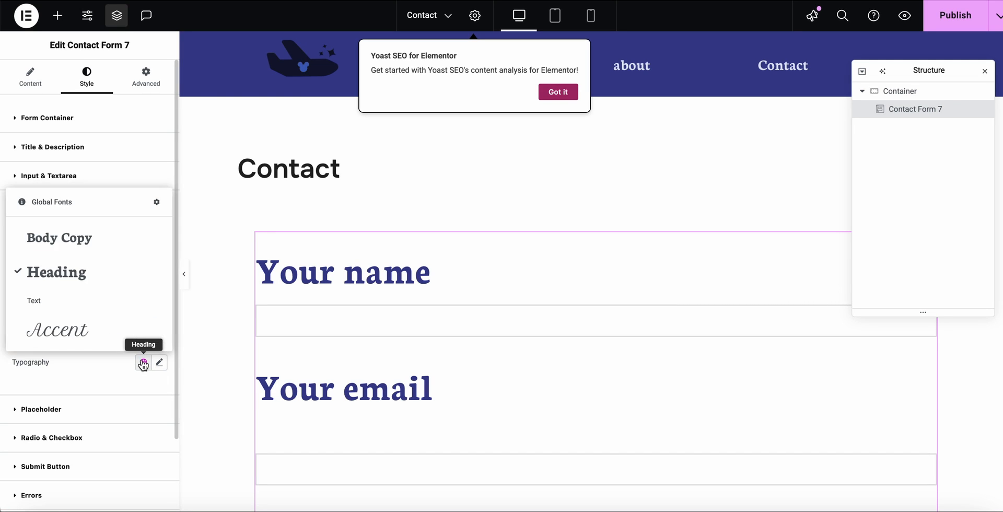
left_click(48, 239)
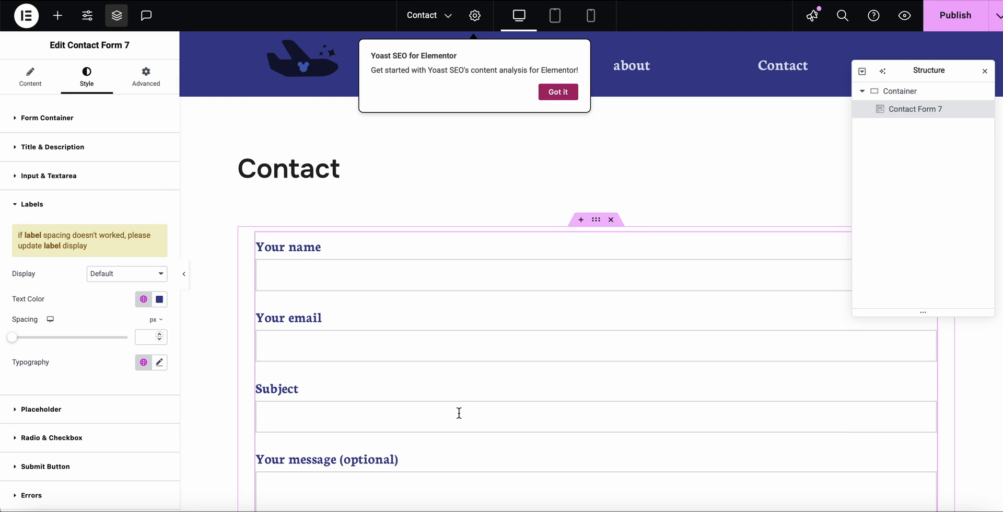
scroll(457, 410, "down", 5)
scroll(456, 415, "down", 2)
scroll(457, 416, "up", 6)
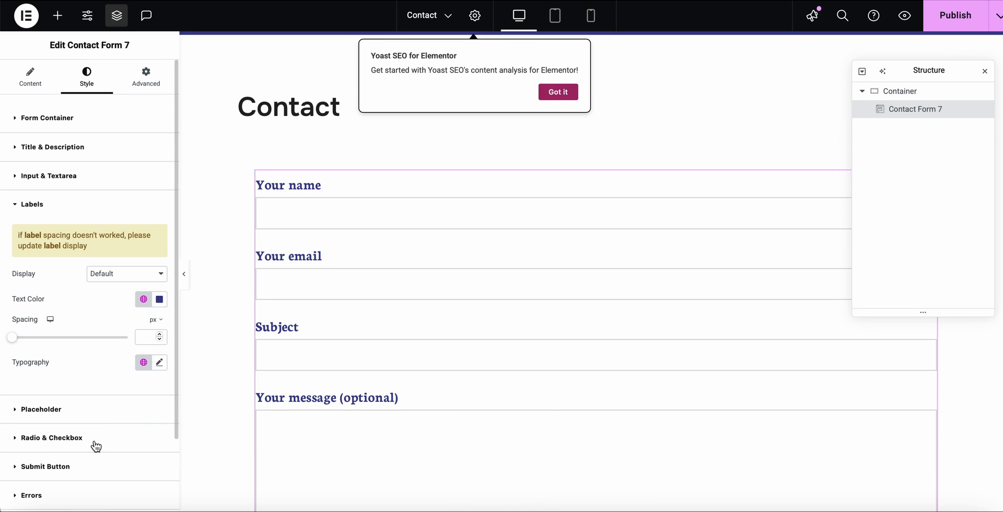
Set the submit button's normal background color to the global Secondary color.
scroll(402, 407, "down", 7)
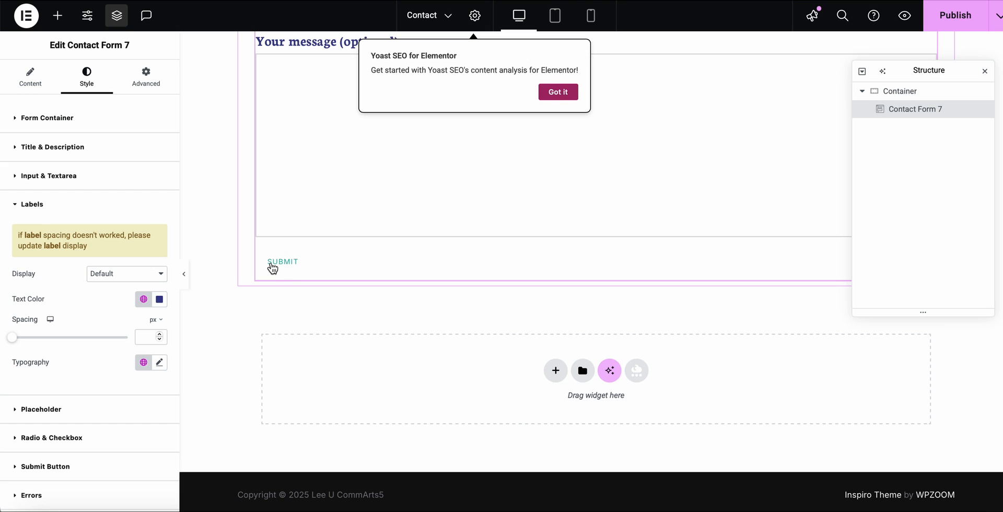
left_click(28, 467)
scroll(81, 402, "down", 2)
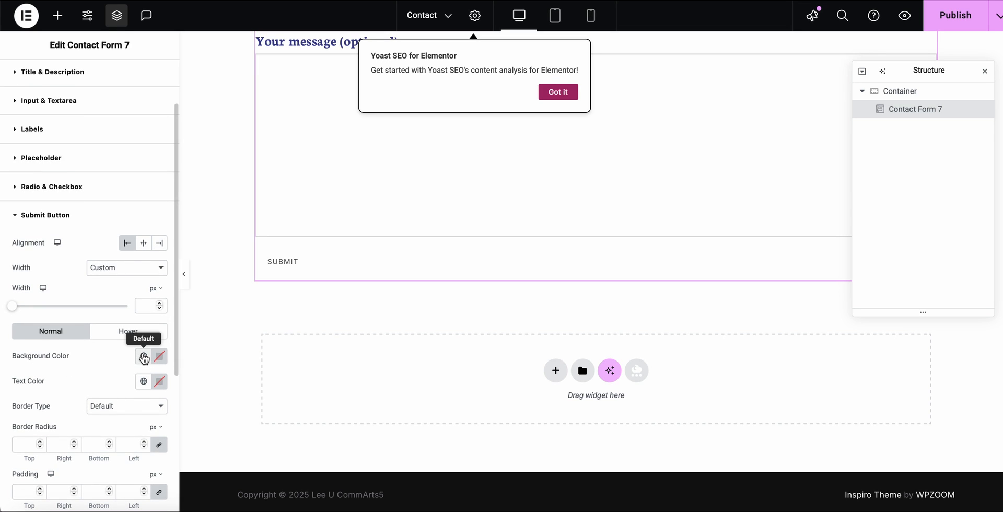
left_click(143, 357)
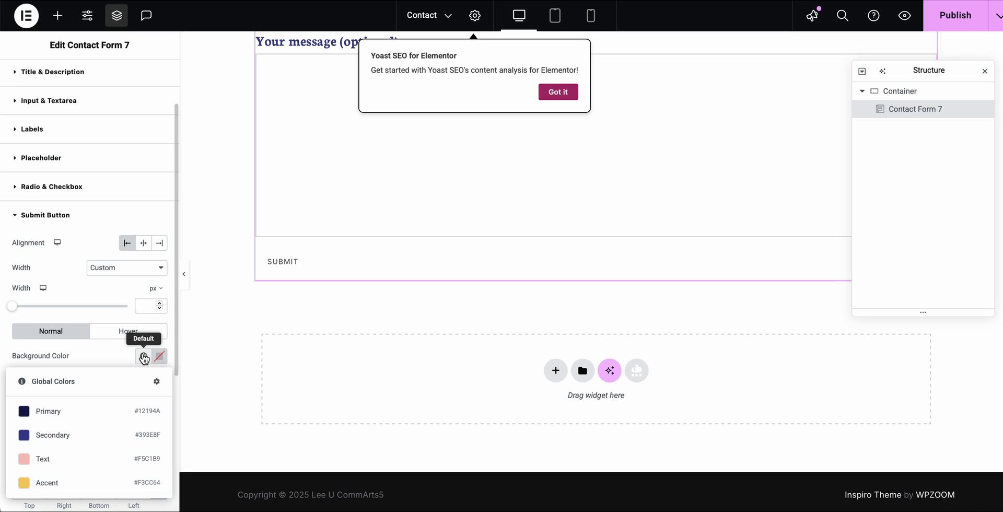
left_click(44, 437)
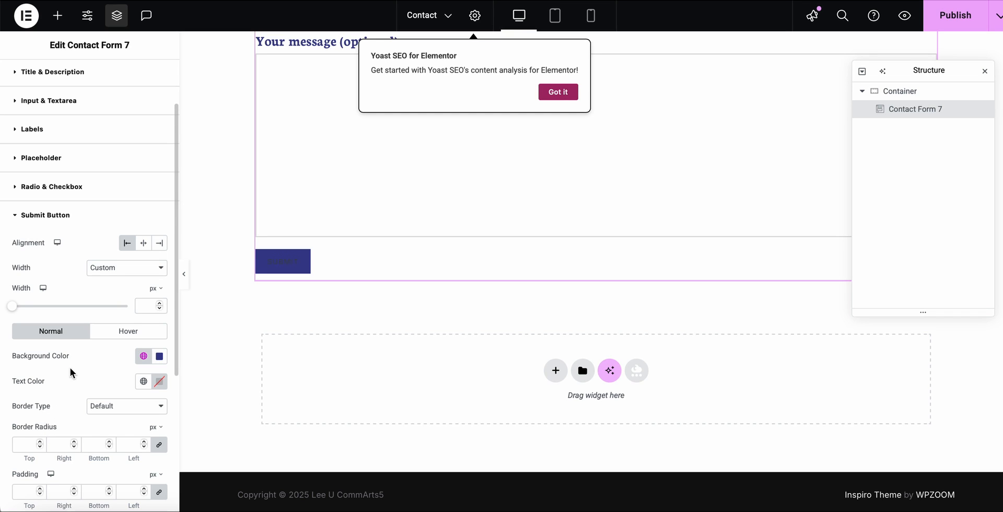
Set the submit button's hover-state background to the global Text color and preview it on the form.
left_click(126, 335)
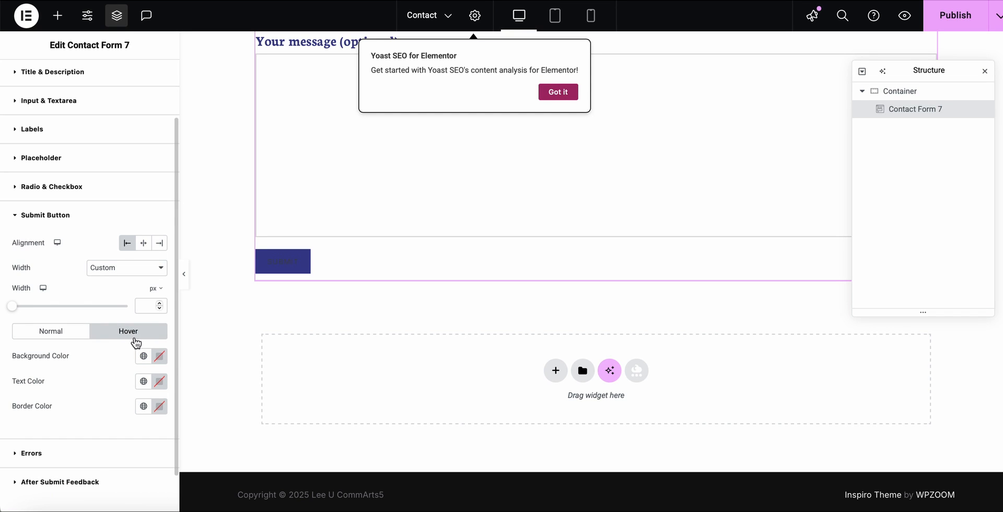
left_click(144, 357)
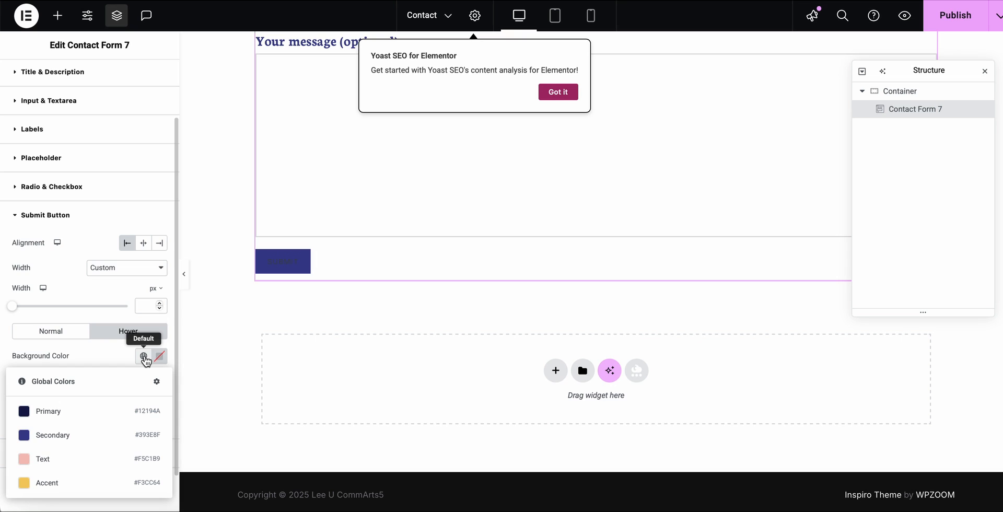
left_click(43, 460)
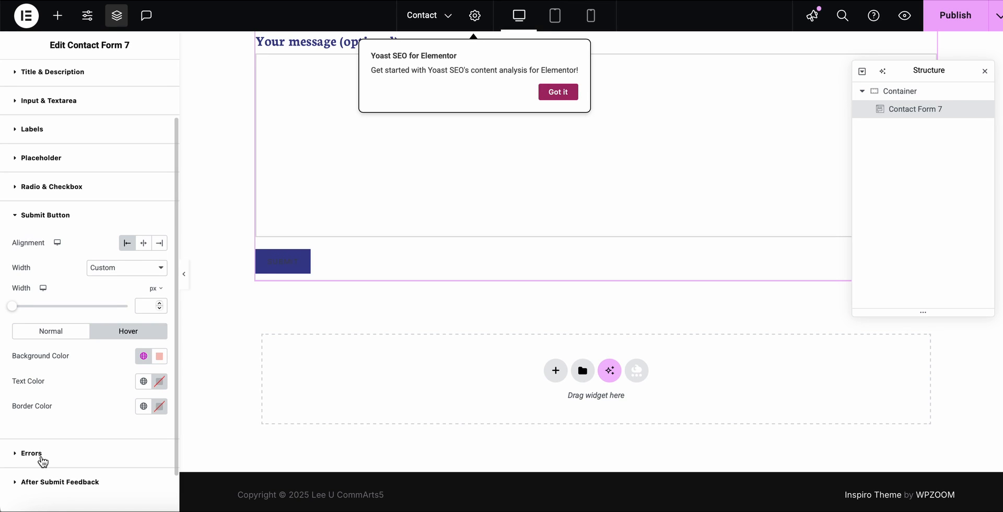
left_click(143, 382)
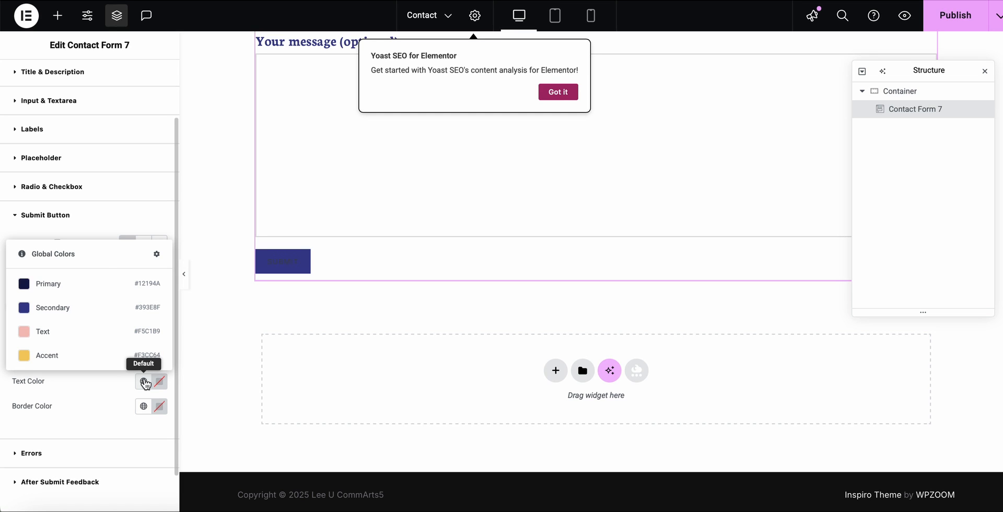
left_click(144, 382)
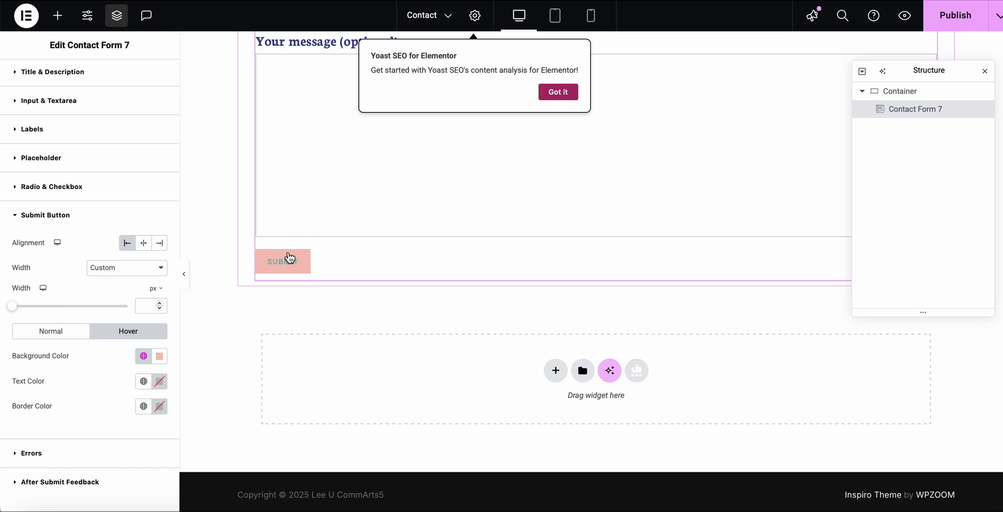
Set the submit button's text color in its normal state to the global Text color.
left_click(49, 331)
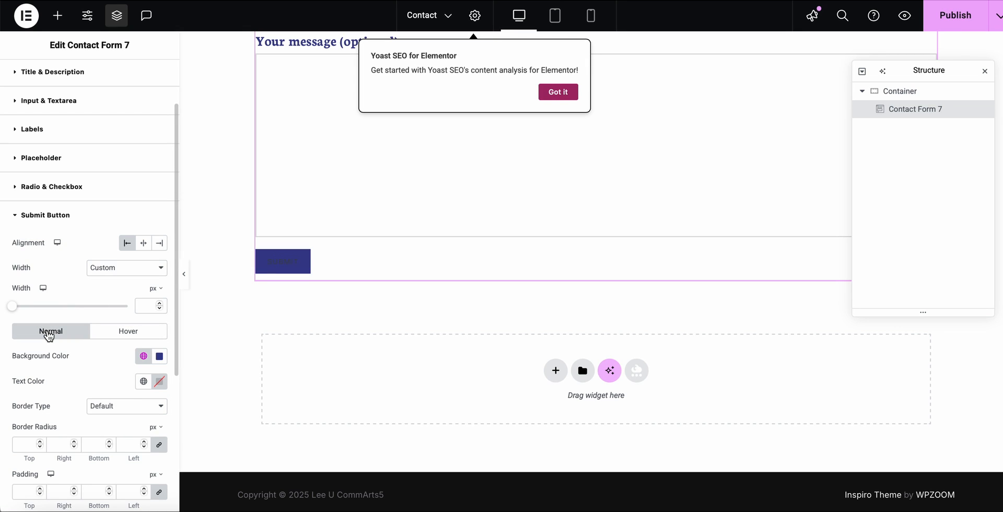
left_click(145, 383)
left_click(34, 334)
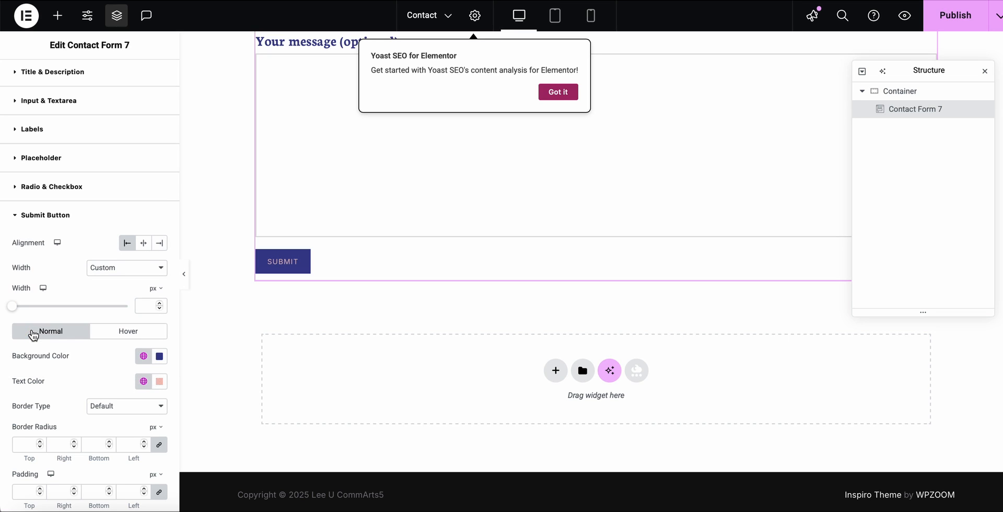
Set the submit button's hover-state text color to the global Secondary color.
left_click(138, 336)
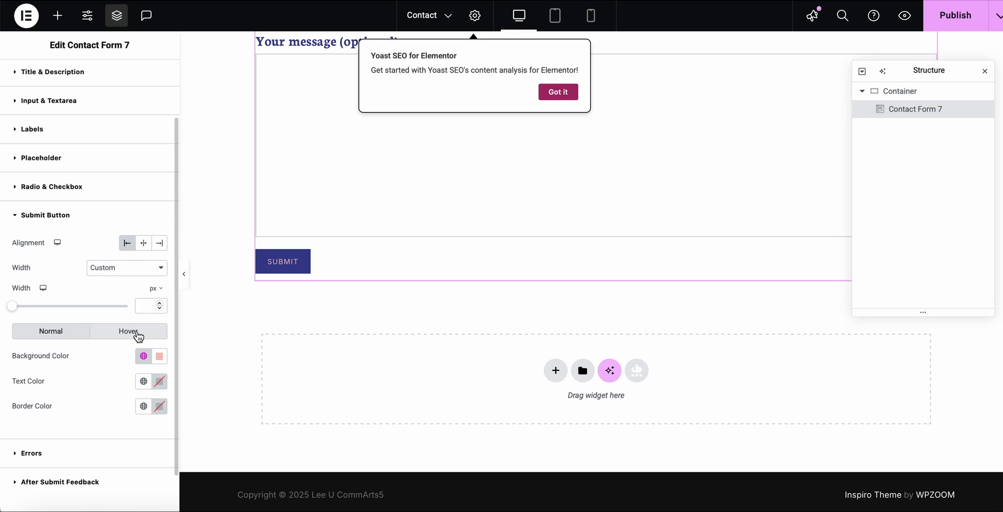
left_click(144, 384)
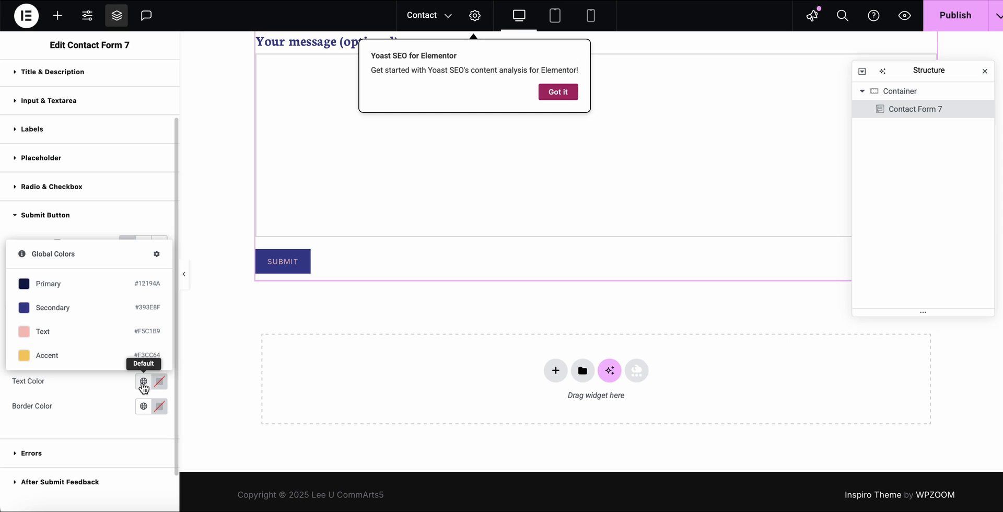
left_click(35, 309)
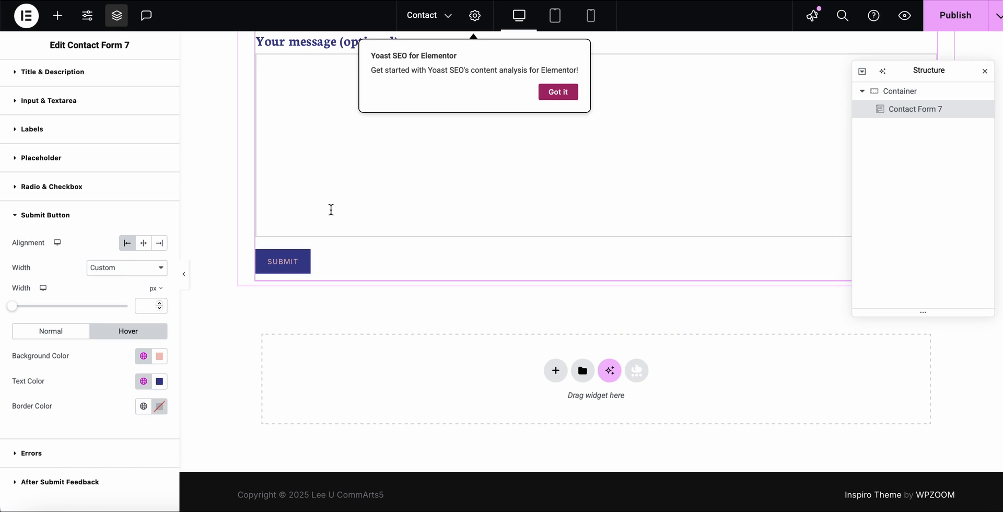
Close the Structure overview and give the container around the form a classic background in the global Accent color.
scroll(125, 259, "up", 3)
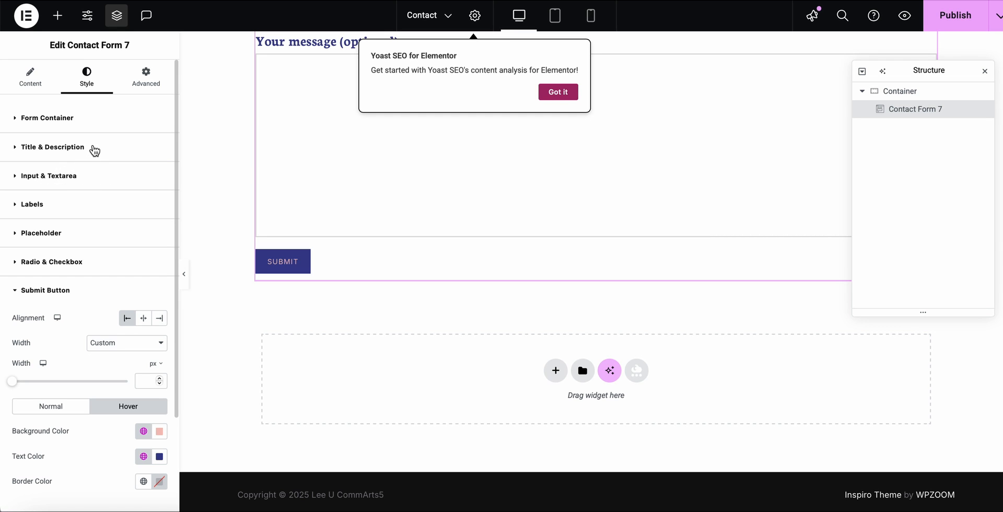
scroll(300, 99, "up", 8)
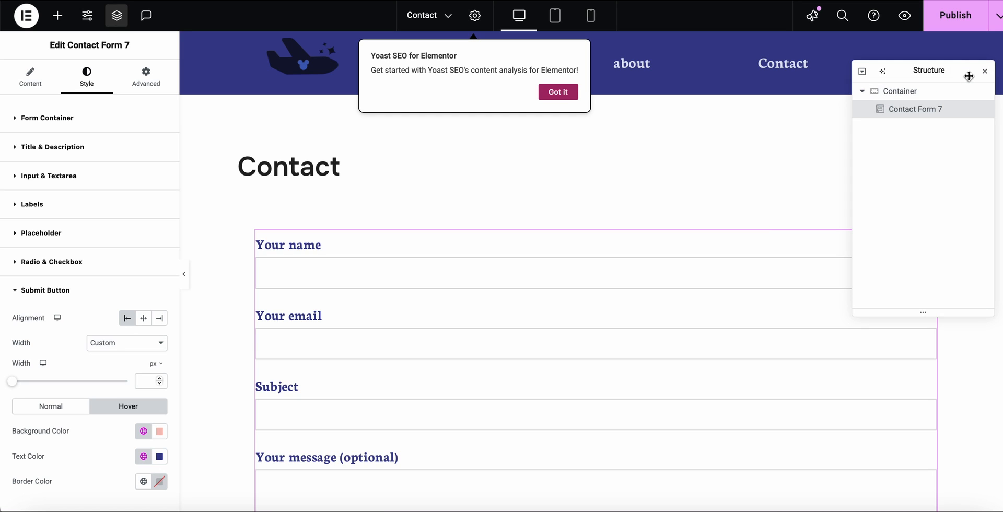
left_click(984, 75)
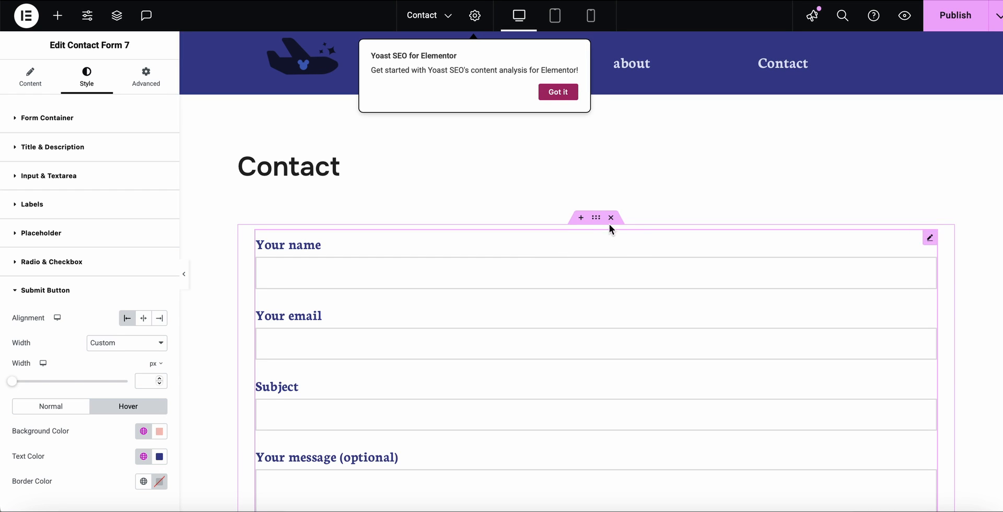
left_click(595, 218)
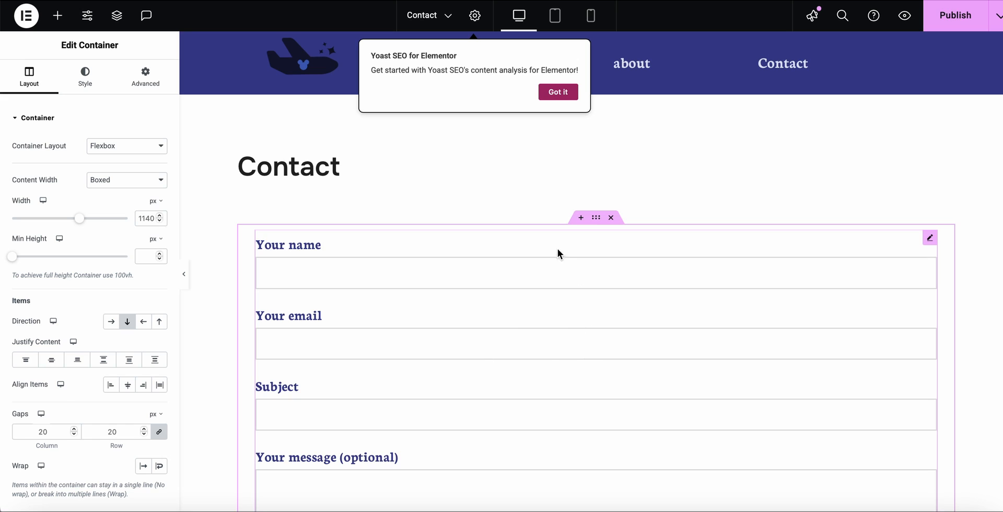
left_click(86, 76)
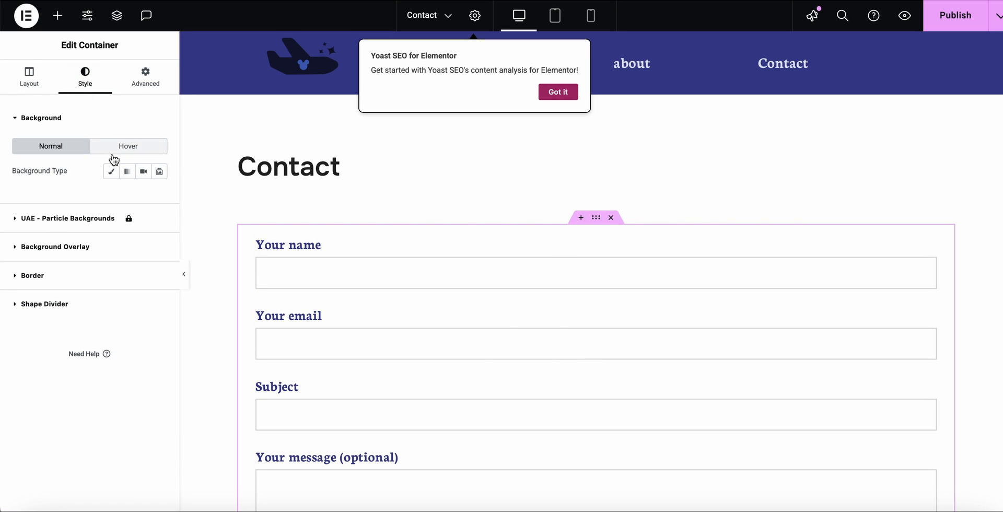
left_click(112, 173)
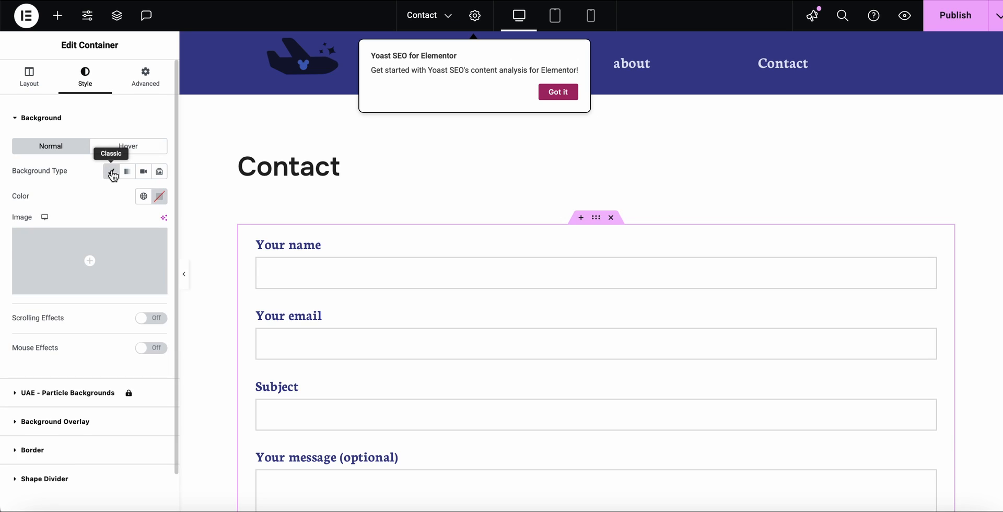
left_click(144, 197)
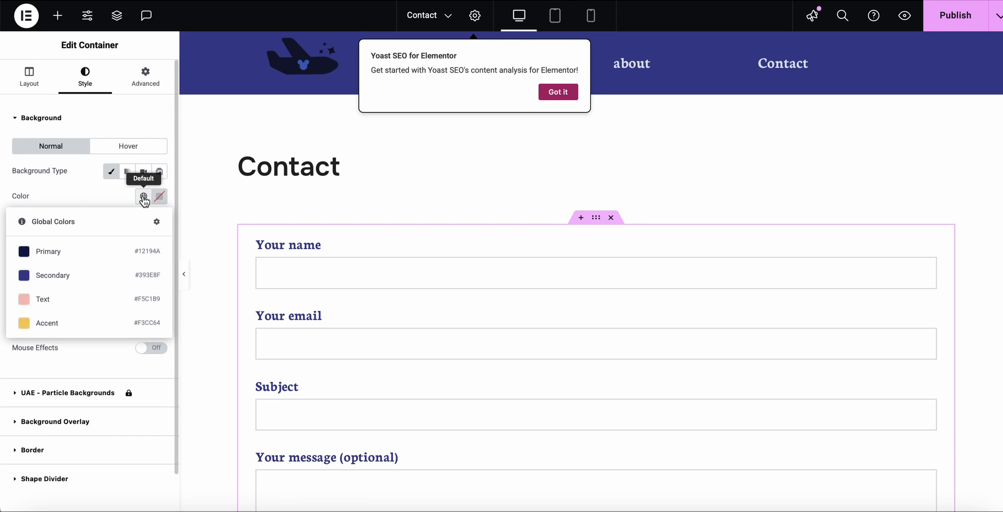
left_click(47, 324)
scroll(521, 302, "down", 3)
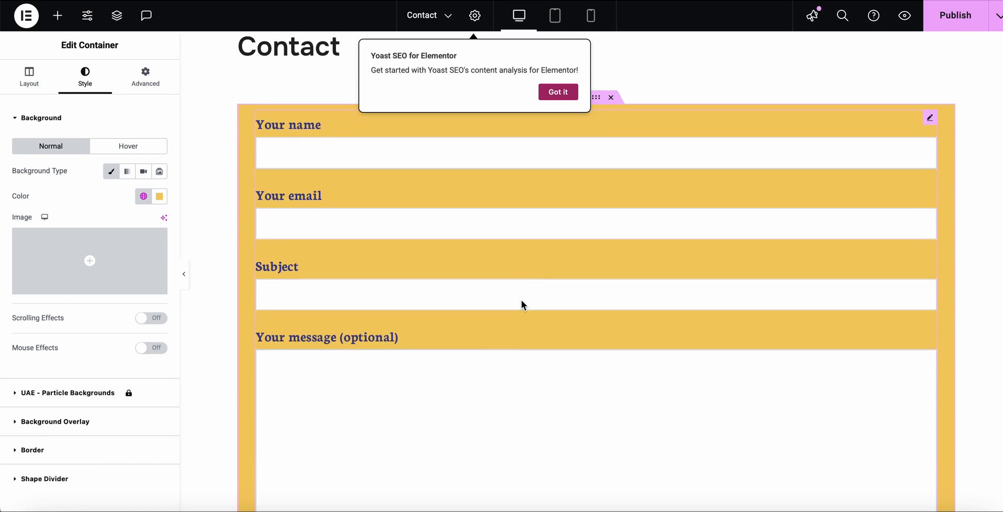
scroll(916, 304, "down", 5)
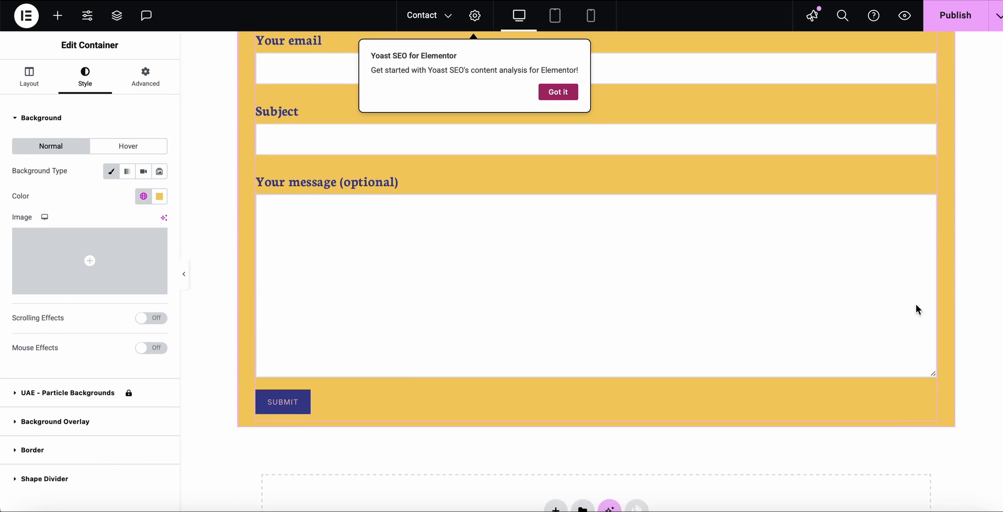
scroll(916, 304, "up", 2)
scroll(915, 305, "up", 2)
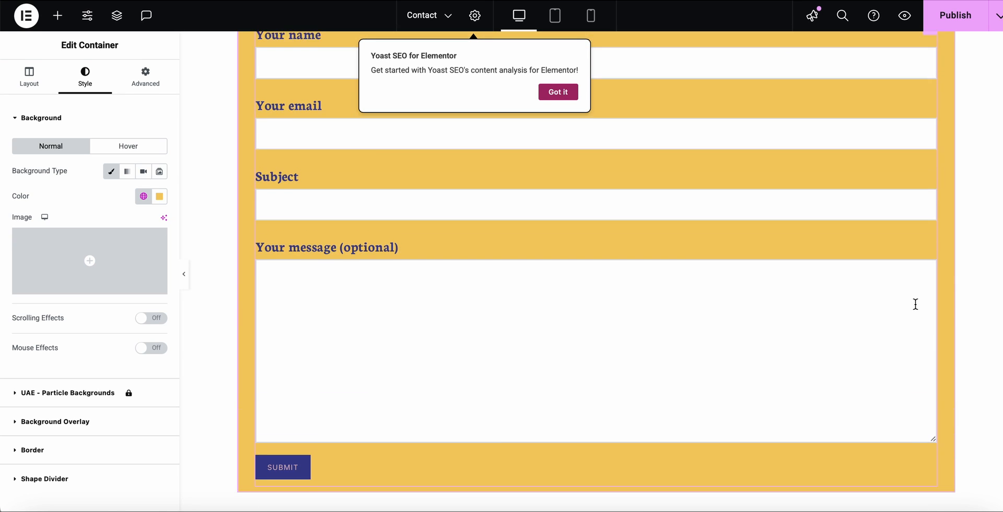
scroll(915, 305, "down", 1)
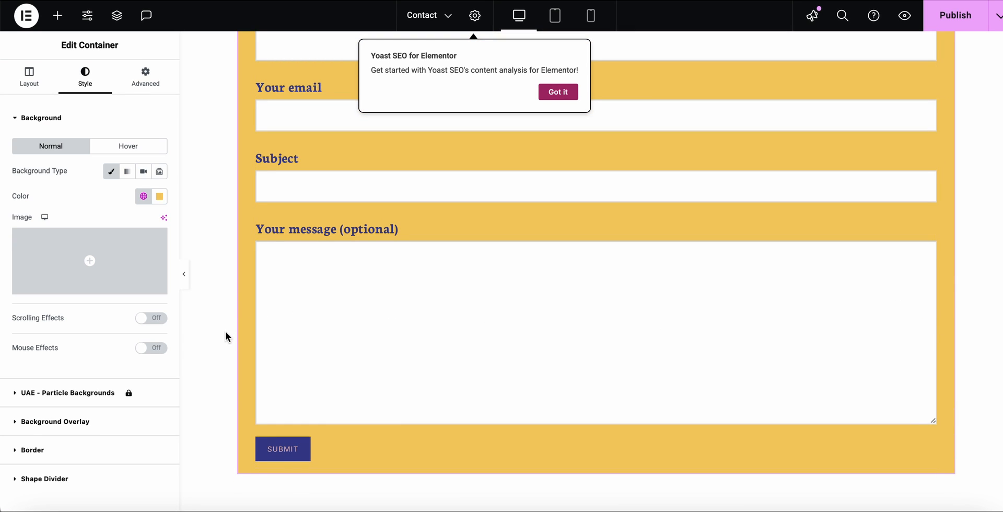
Give the Contact page body a classic background in the global Text color through the page settings.
scroll(329, 260, "up", 5)
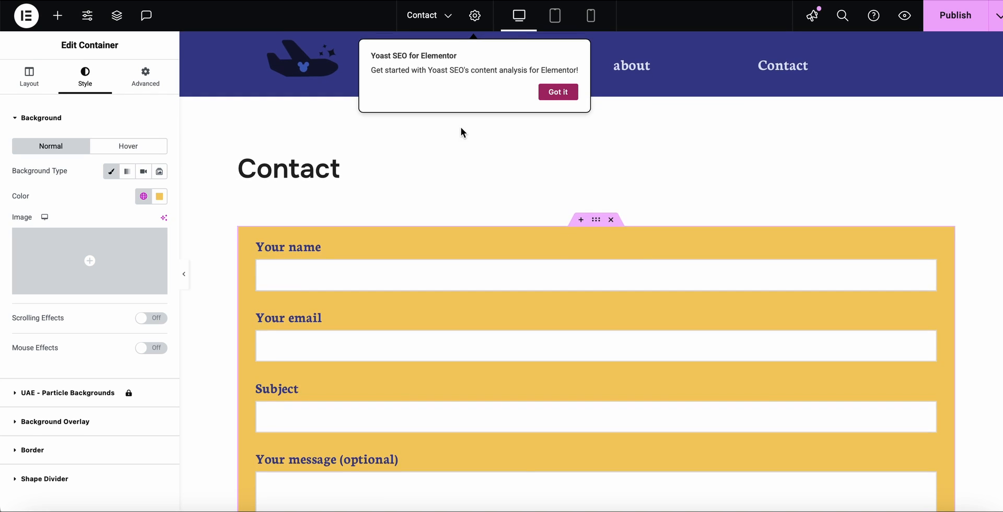
left_click(224, 126)
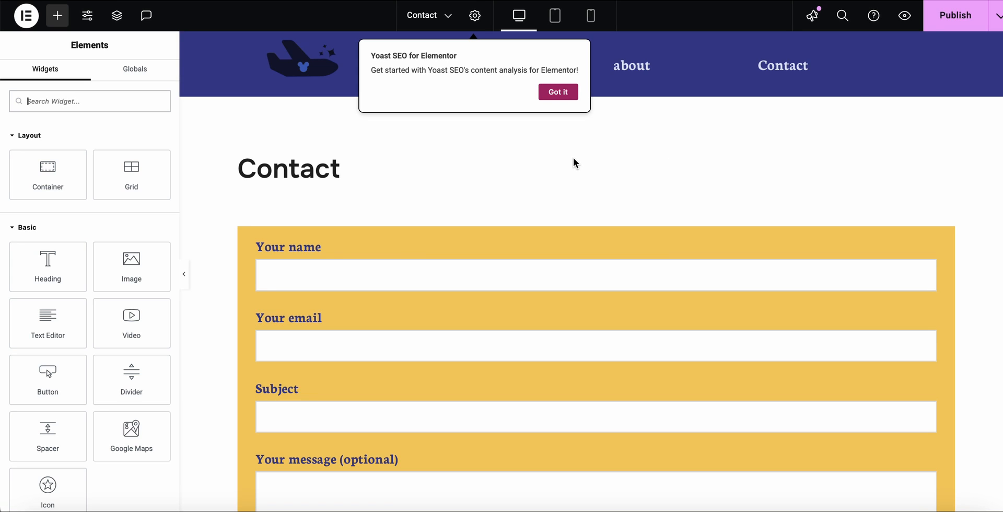
left_click(476, 19)
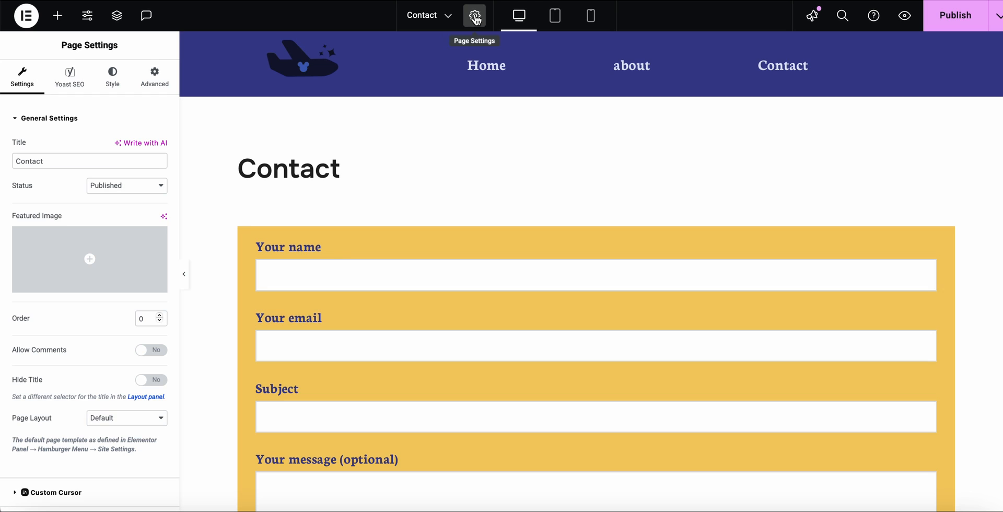
left_click(114, 77)
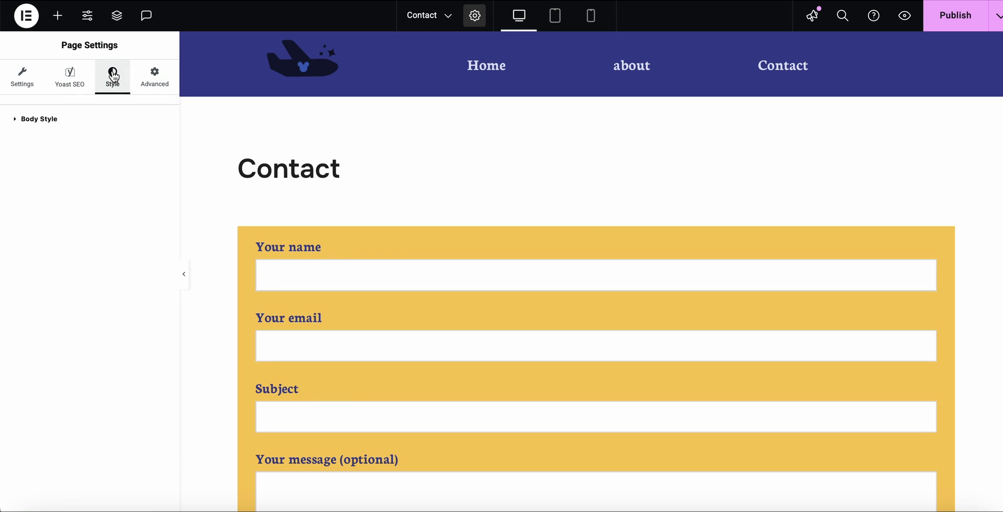
left_click(16, 122)
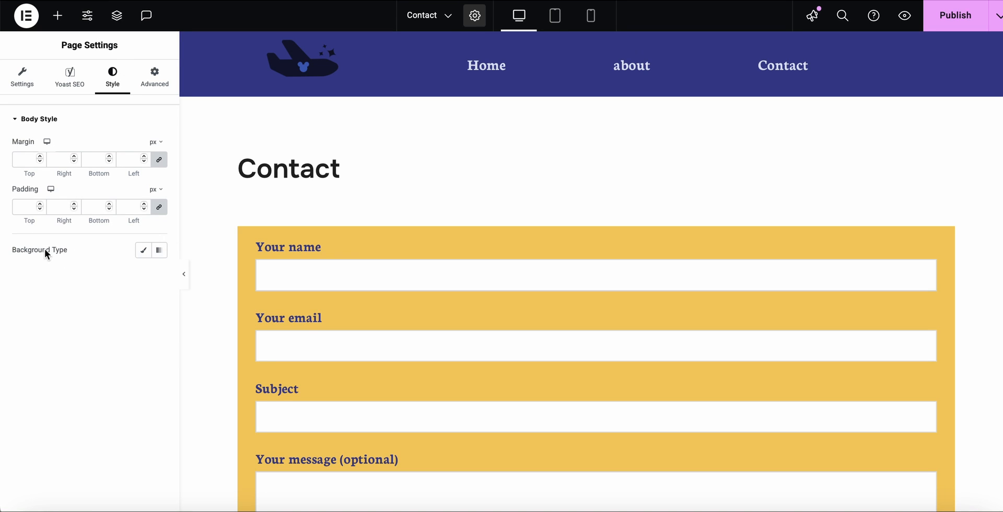
left_click(147, 254)
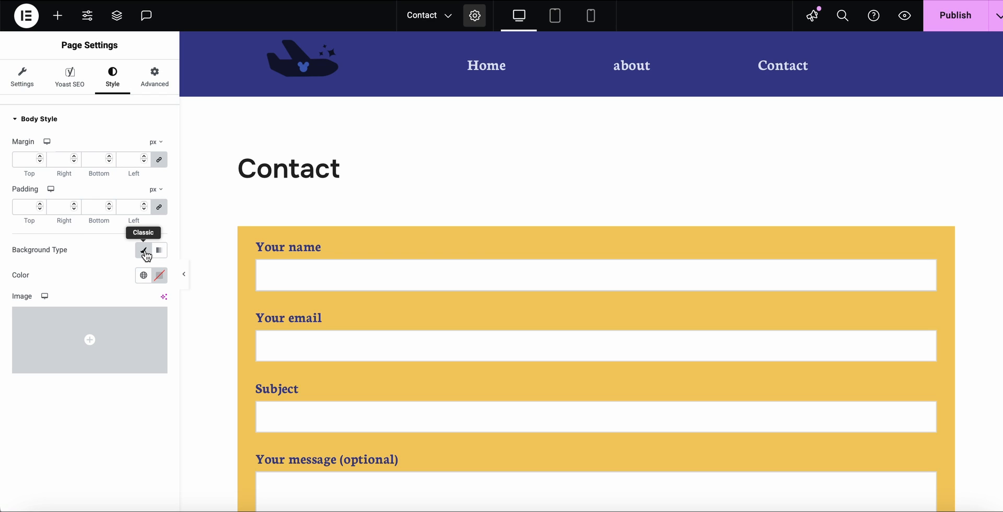
left_click(144, 275)
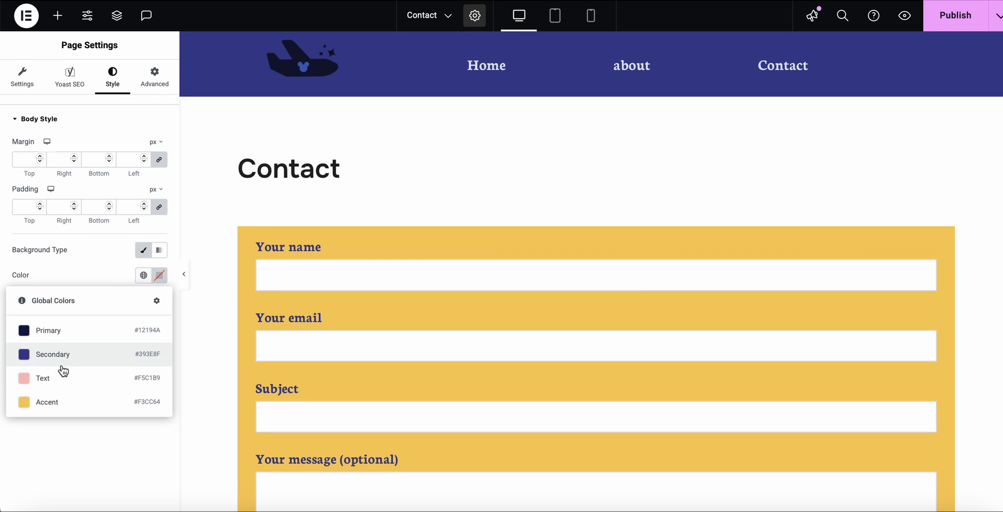
left_click(38, 378)
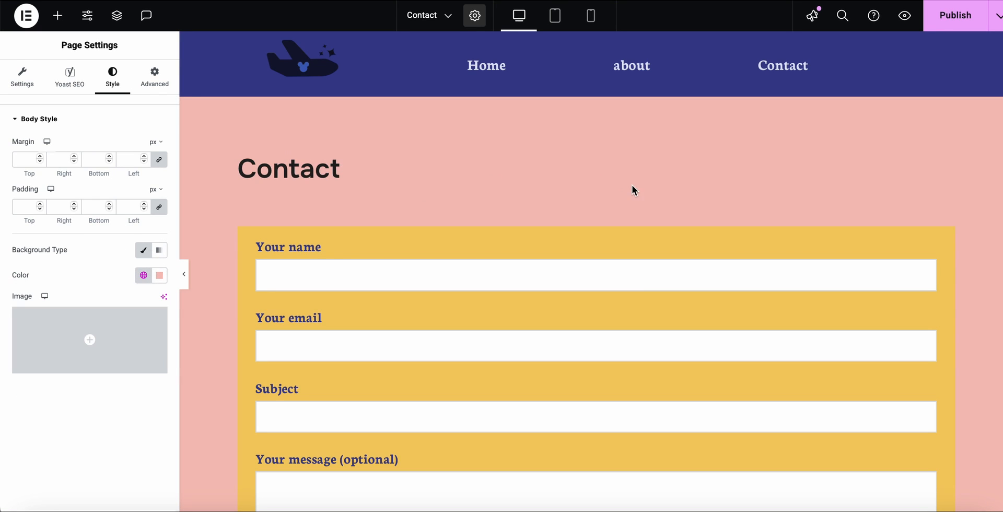
Look over the page with its new background and publish the changes.
scroll(632, 190, "down", 8)
scroll(631, 185, "up", 8)
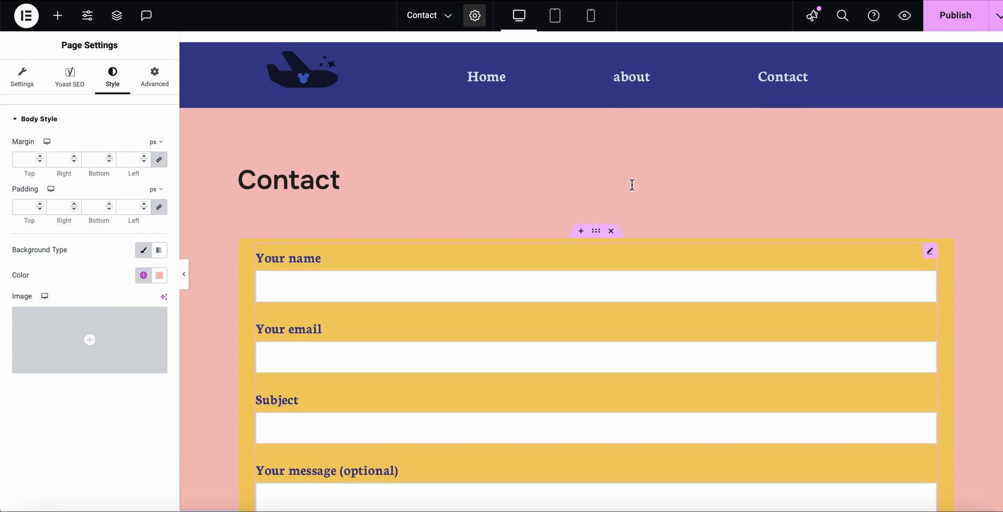
scroll(829, 161, "down", 2)
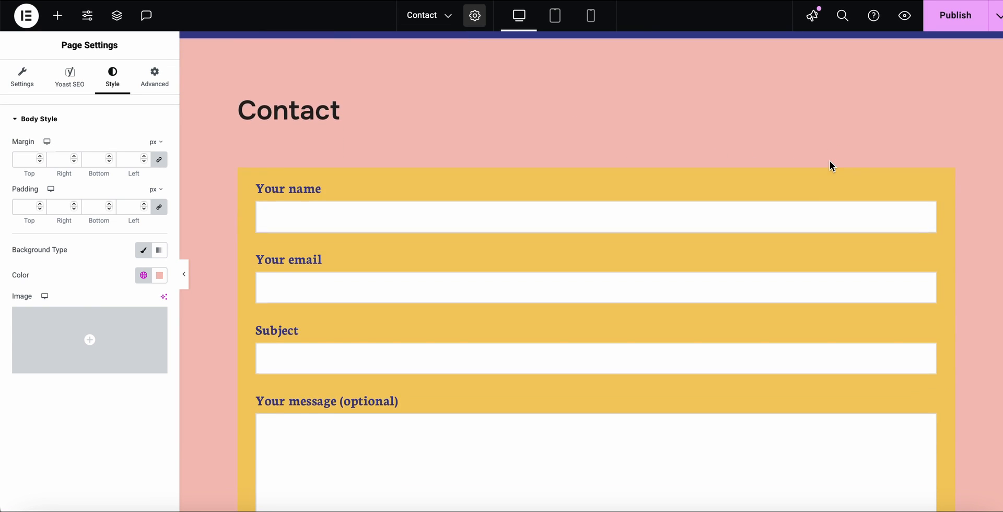
scroll(829, 161, "up", 2)
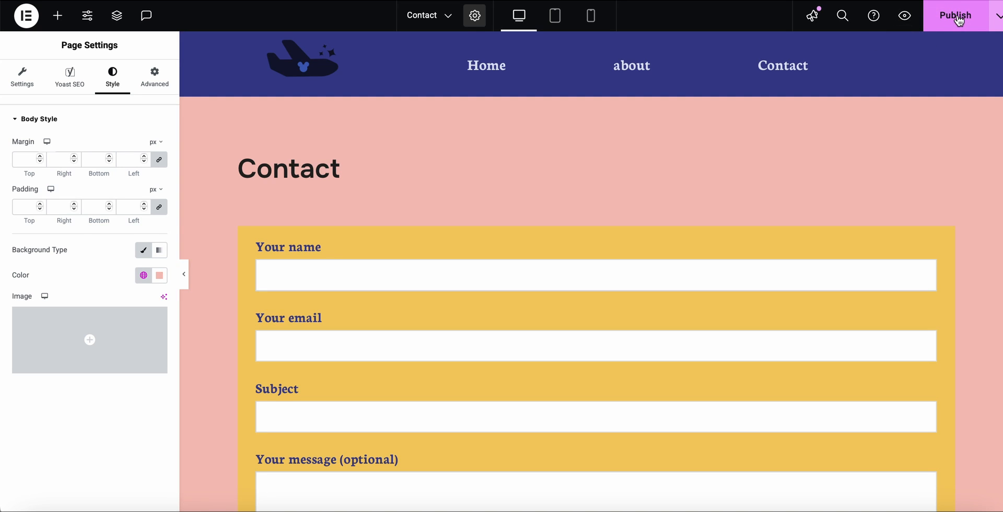
left_click(958, 19)
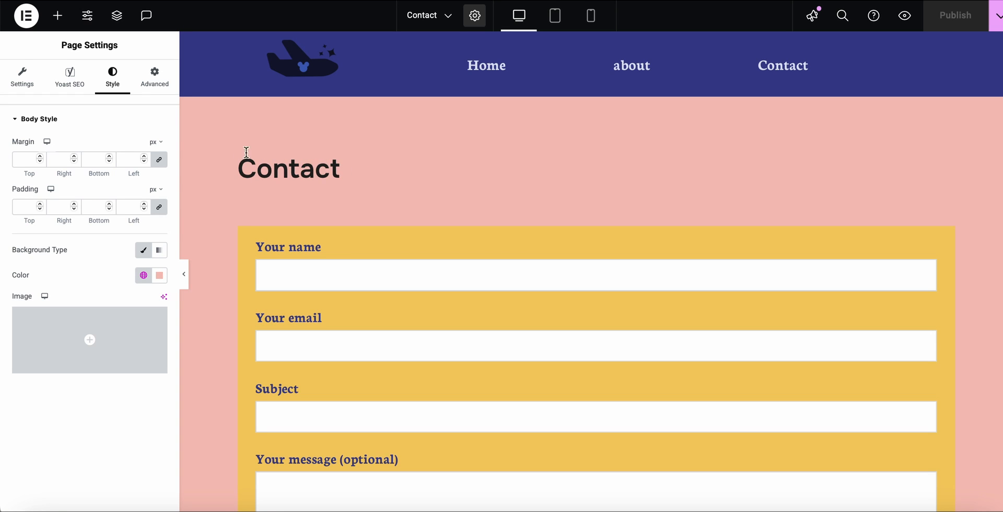
Hide the Contact page's title in the general page settings and publish the page again.
left_click(22, 82)
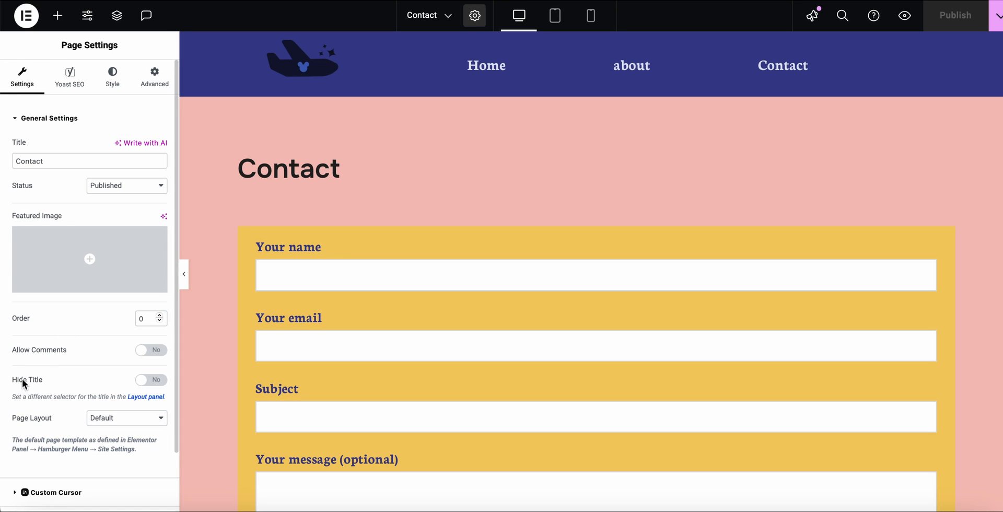
left_click(162, 381)
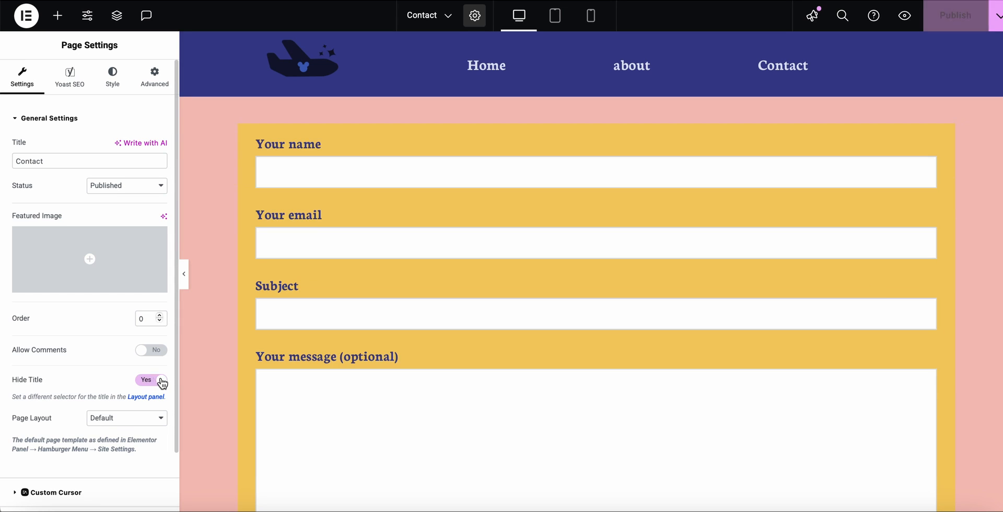
left_click(147, 382)
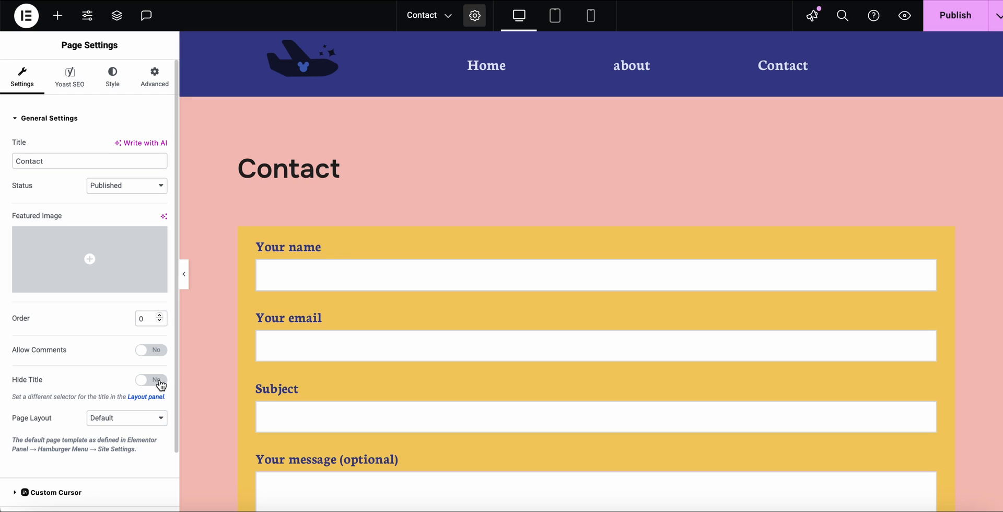
left_click(161, 384)
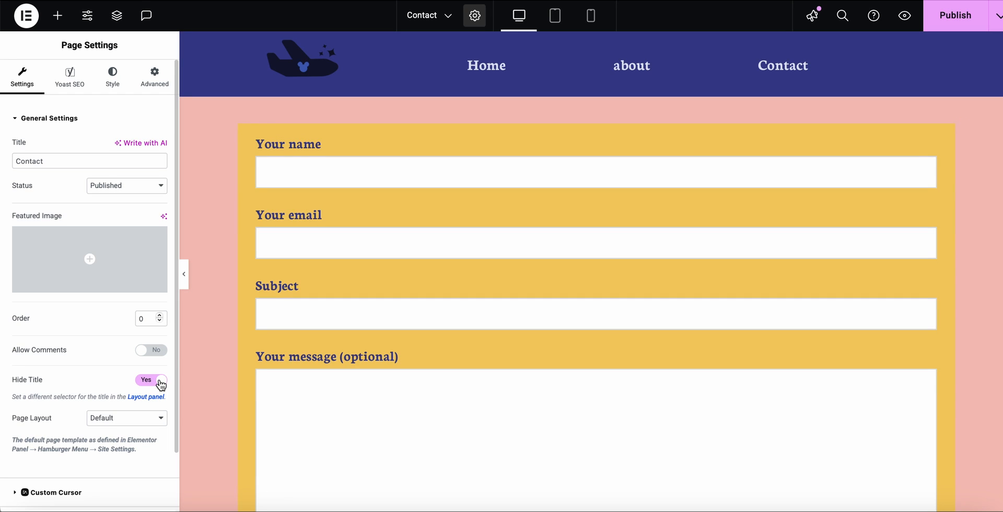
scroll(117, 383, "down", 1)
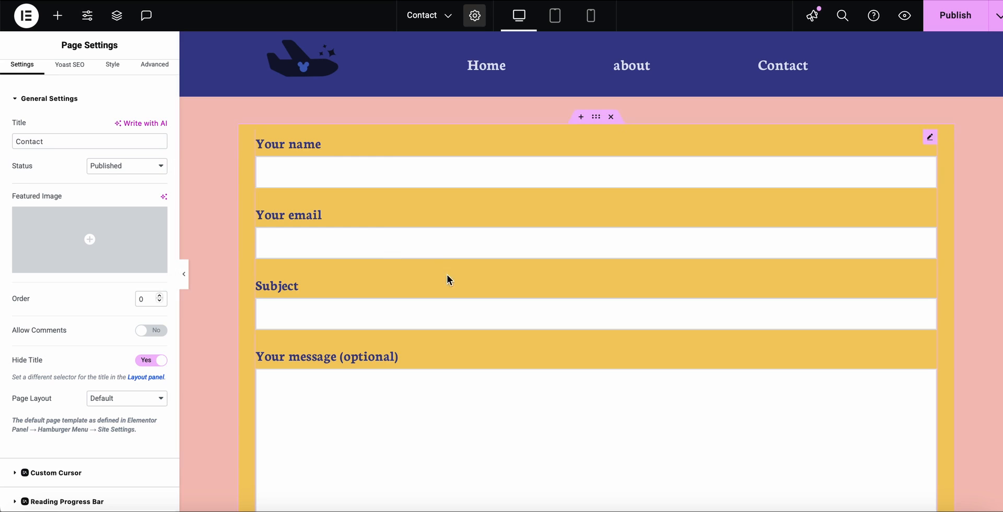
left_click(960, 16)
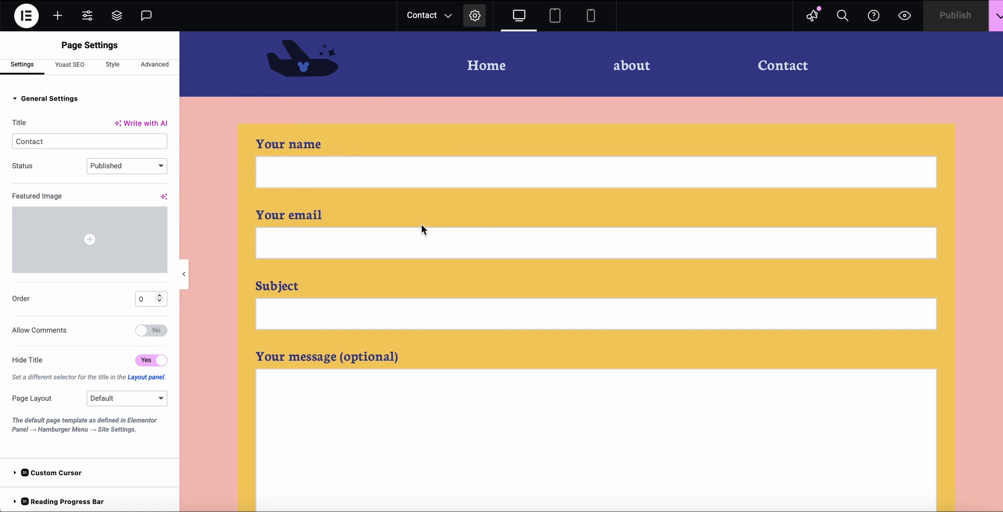
Exit to the WordPress dashboard and open Contact form 1 for editing at its form template.
left_click(27, 17)
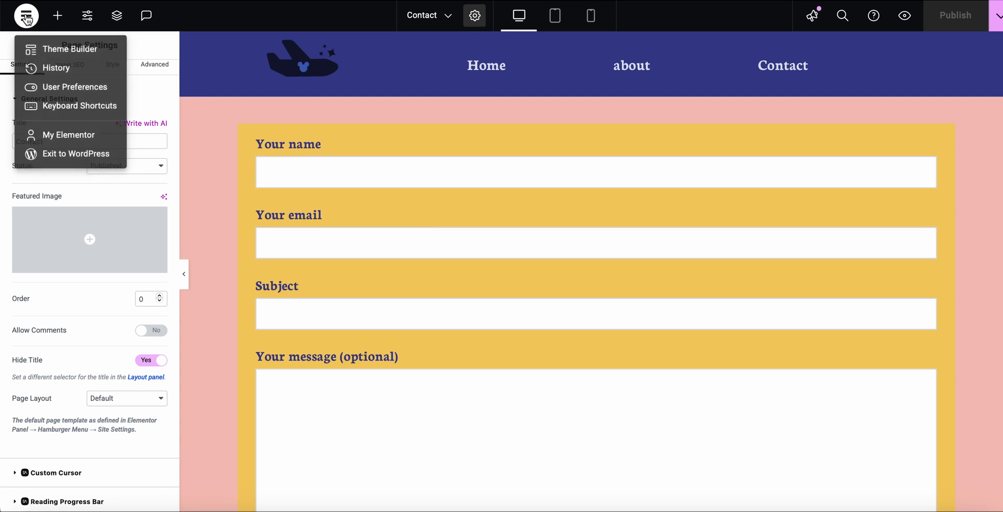
left_click(54, 157)
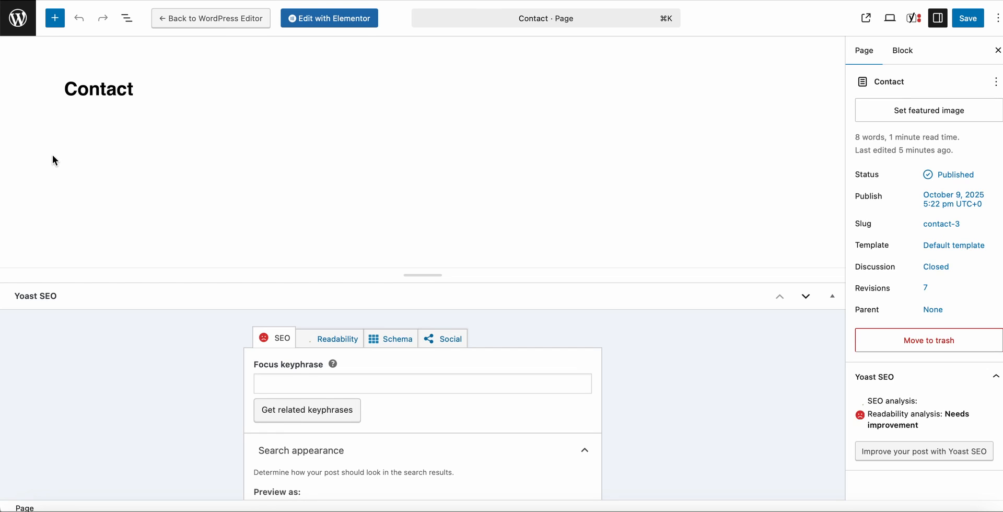
left_click(21, 16)
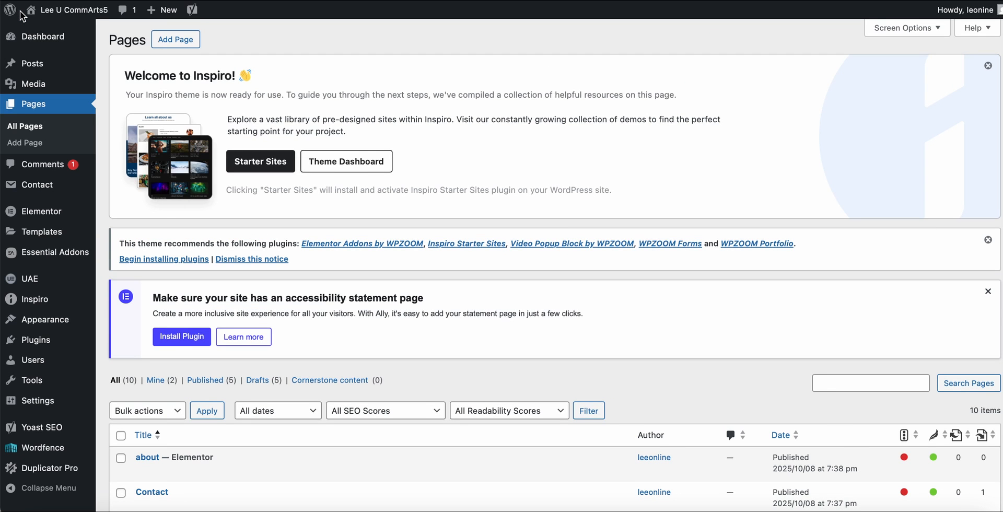
mouse_move(33, 189)
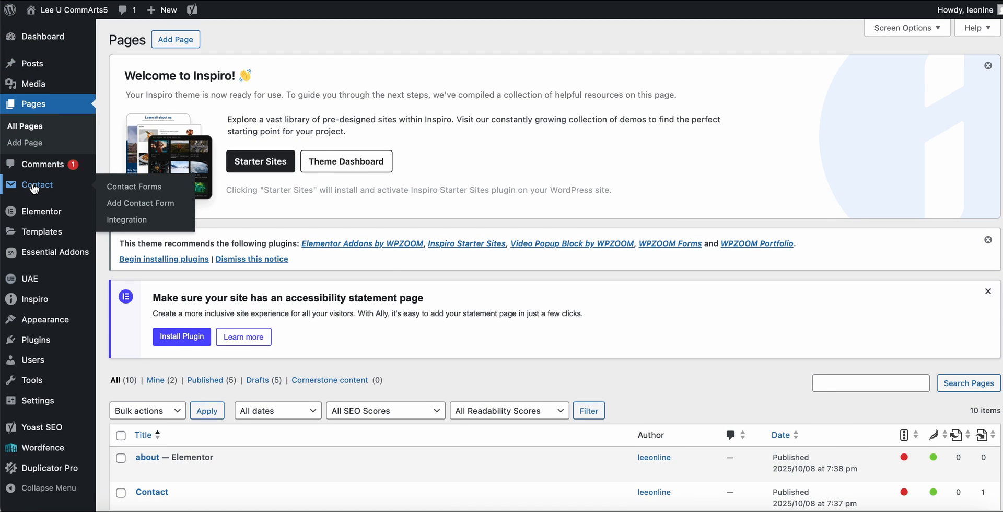
left_click(34, 186)
scroll(384, 256, "down", 3)
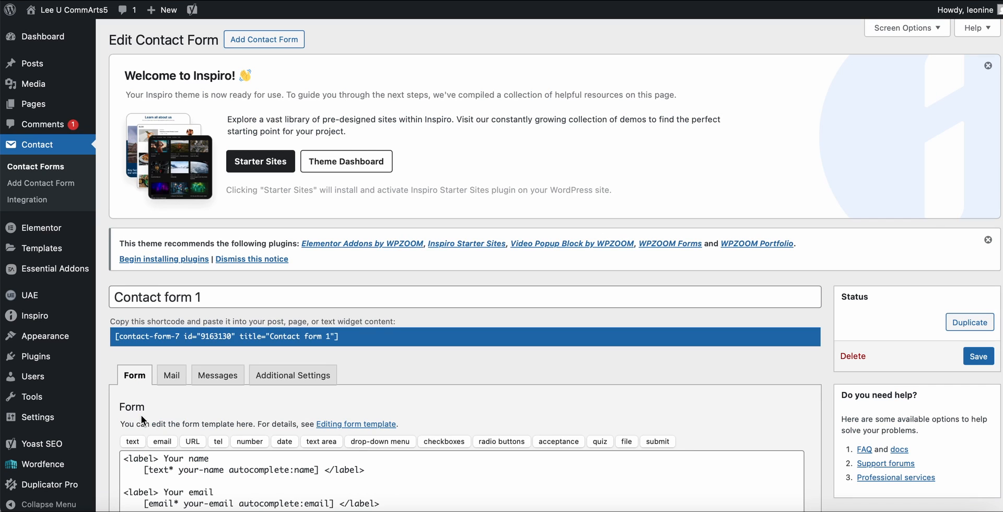
scroll(428, 325, "down", 3)
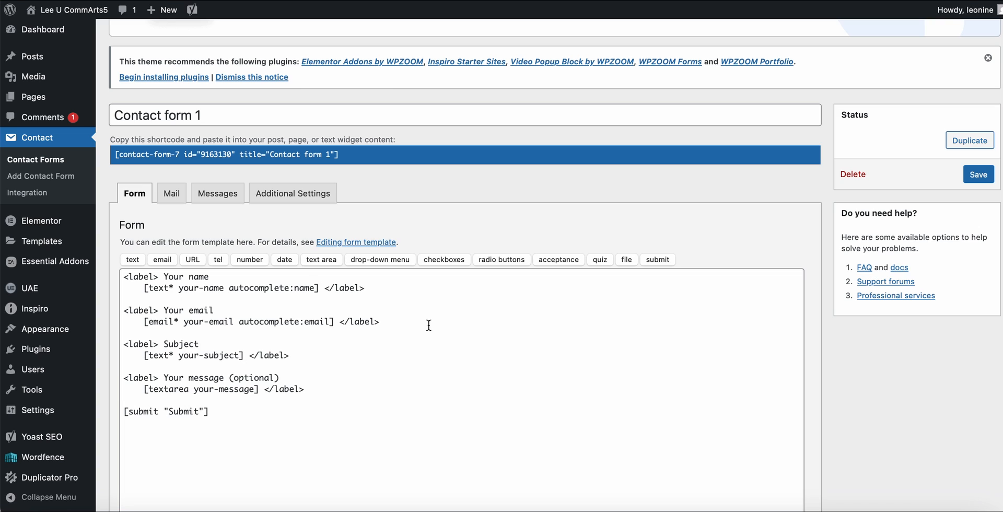
scroll(428, 325, "down", 3)
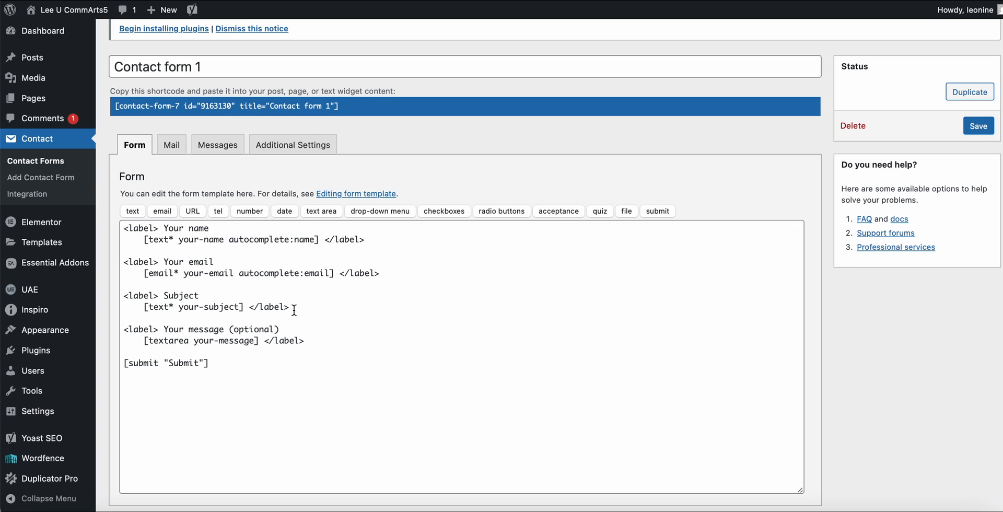
Insert a copy of the Subject label block directly below the email block in the form template and save the form.
left_click_drag(289, 306, 121, 296)
key("ctrl+c")
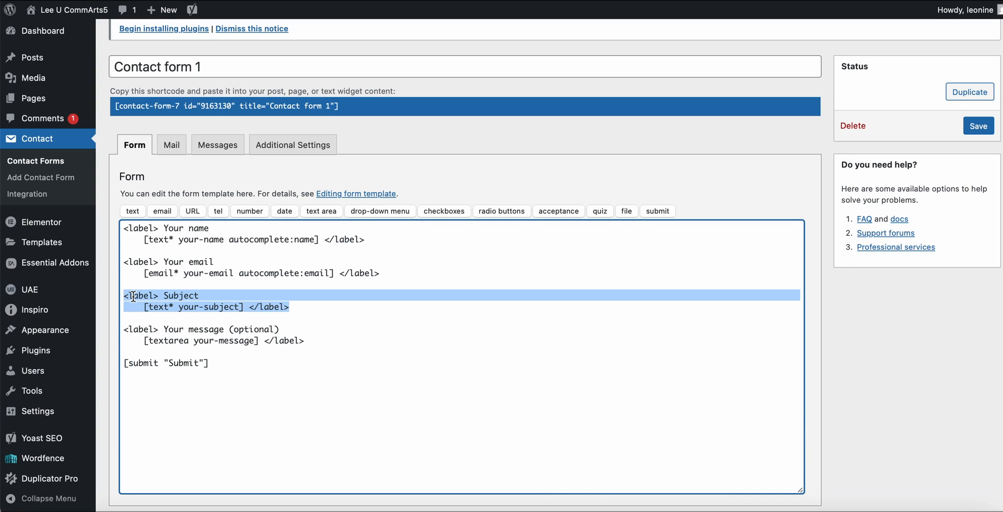
left_click(389, 273)
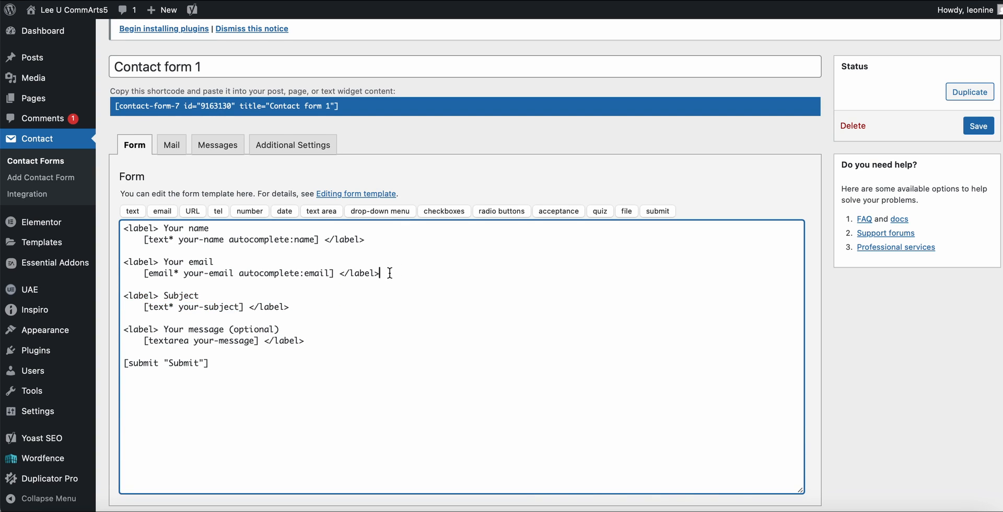
key("Return")
key("Return")
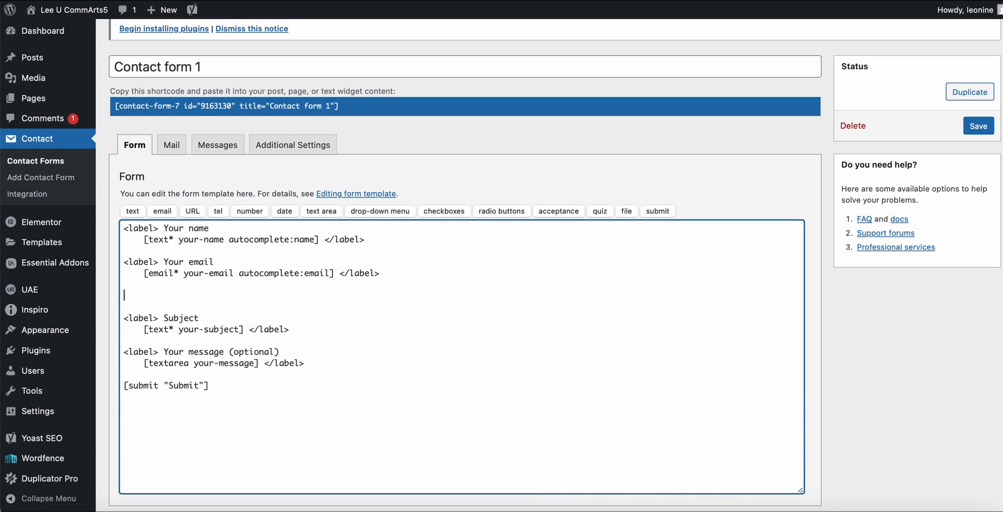
key("ctrl+v")
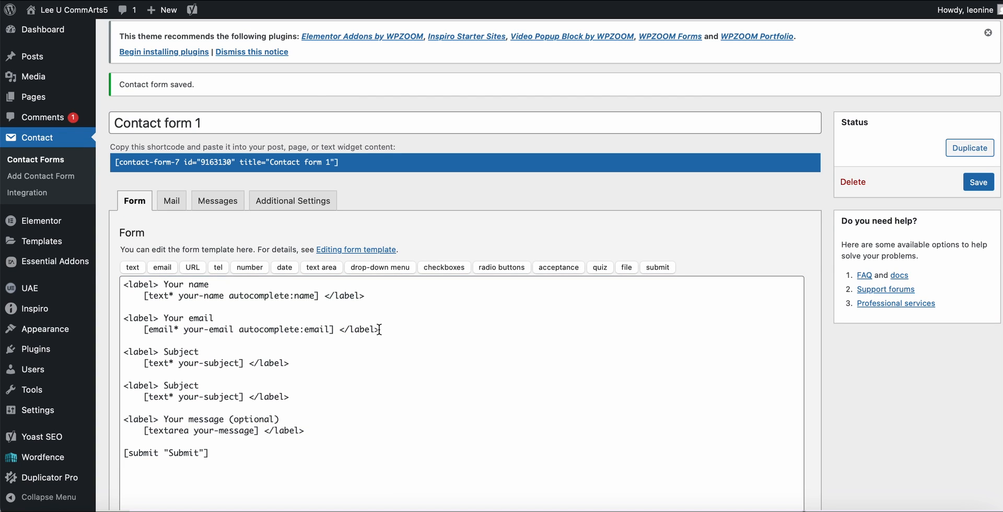
left_click(379, 330)
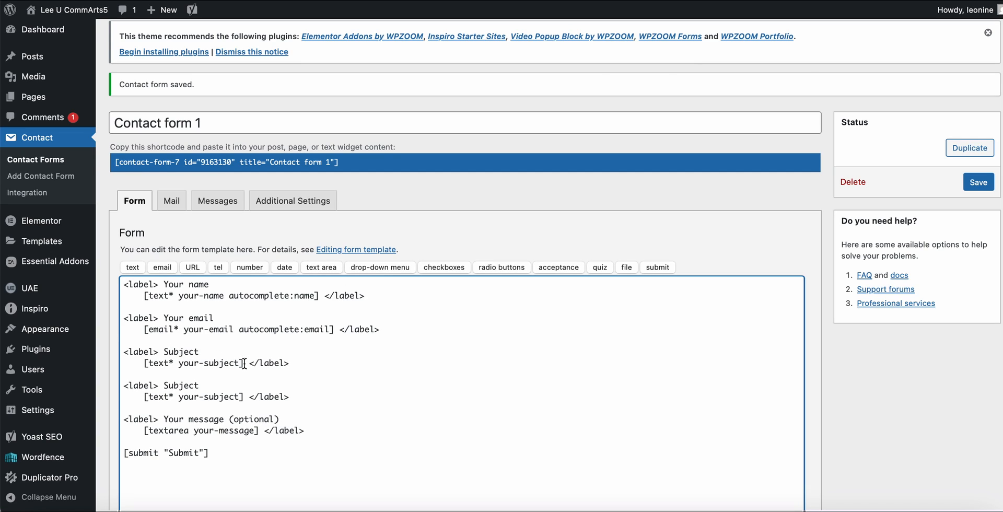
Replace the [text* your-subject] tag in the first Subject block with a generated telephone number field tag, leaving it optional.
left_click_drag(244, 363, 144, 364)
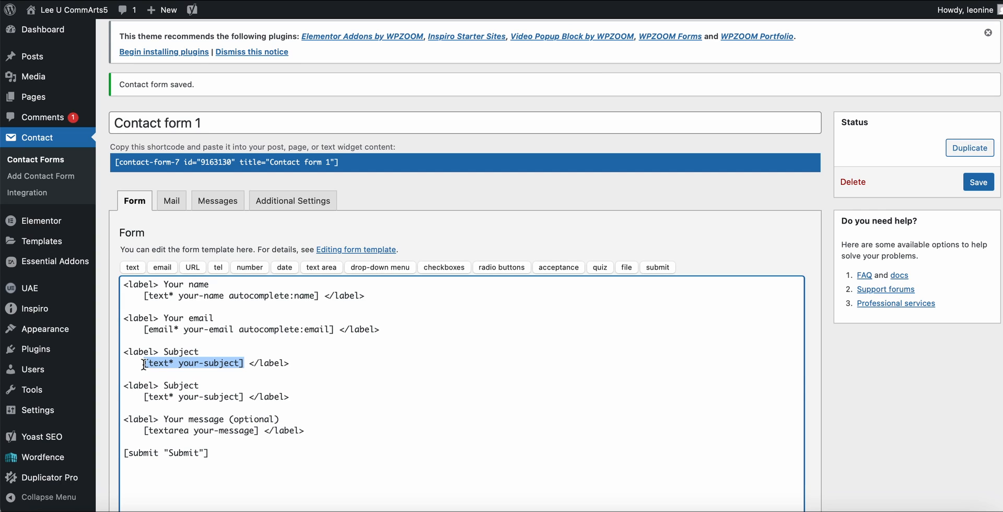
key("BackSpace")
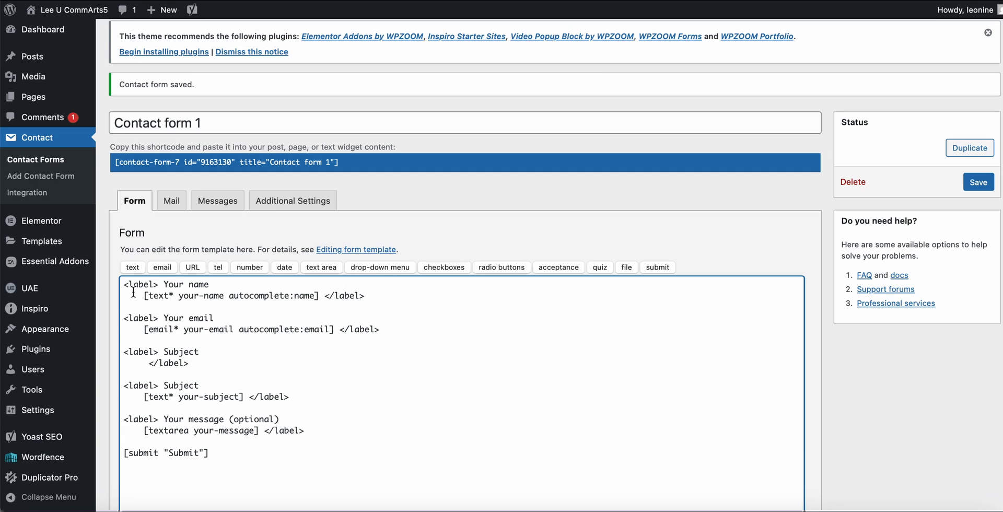
left_click(218, 268)
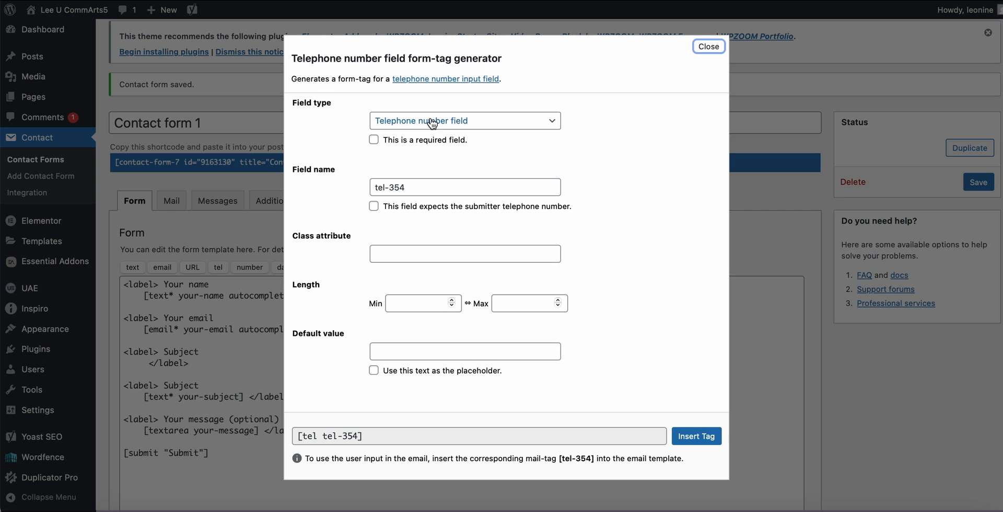
left_click(695, 439)
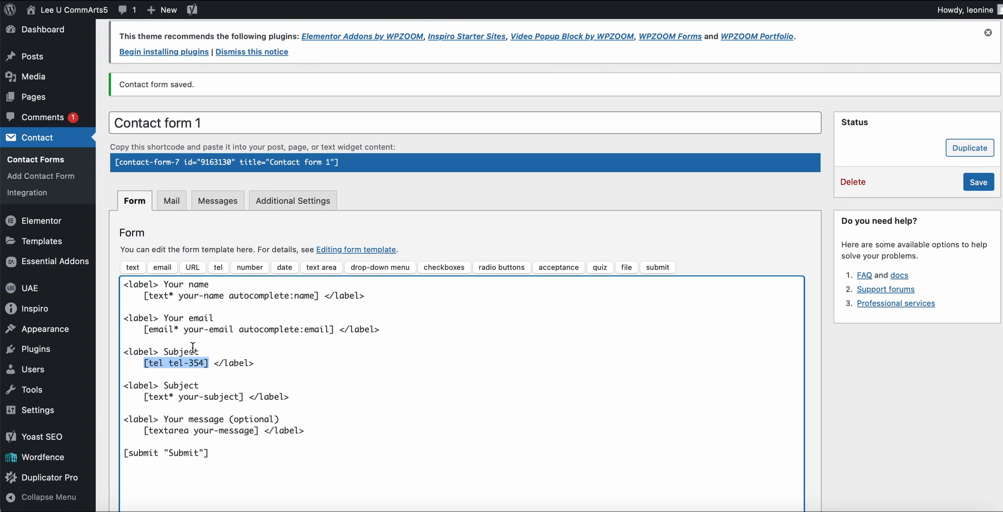
Change the label above the telephone field tag from Subject to "Your phone number" and save the contact form.
double_click(177, 352)
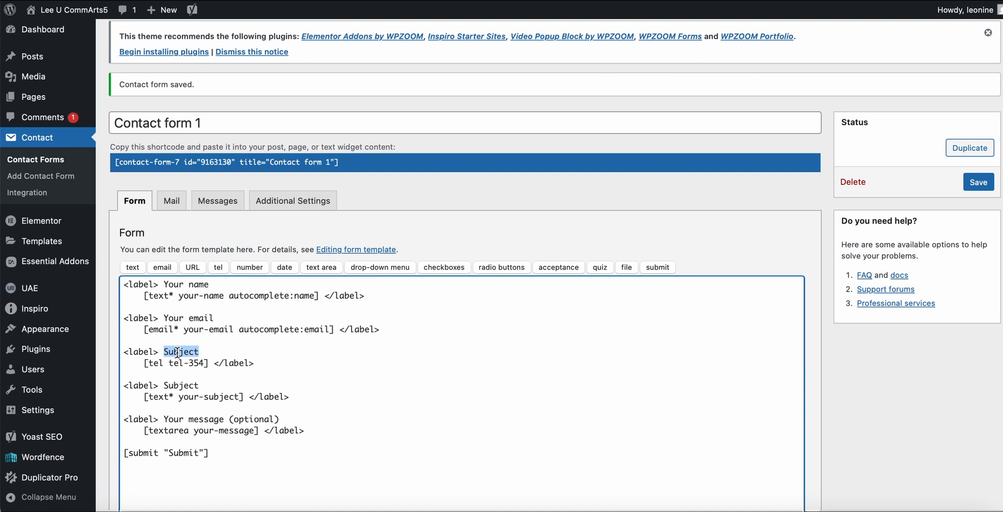
type("Your phone number")
left_click(979, 183)
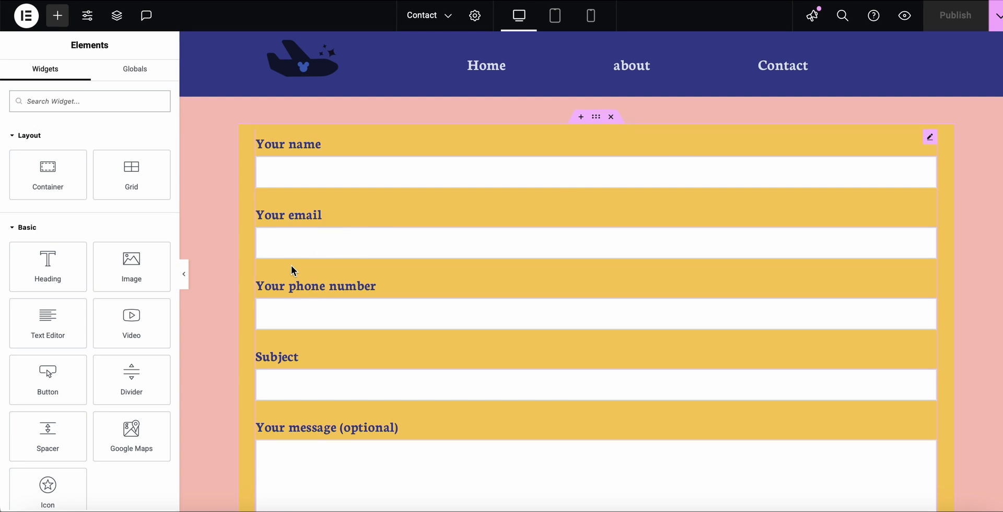
Check the form on the Contact page in Elementor, and review the field labels and tags in the Contact form 1 template.
scroll(291, 265, "down", 2)
scroll(290, 265, "up", 2)
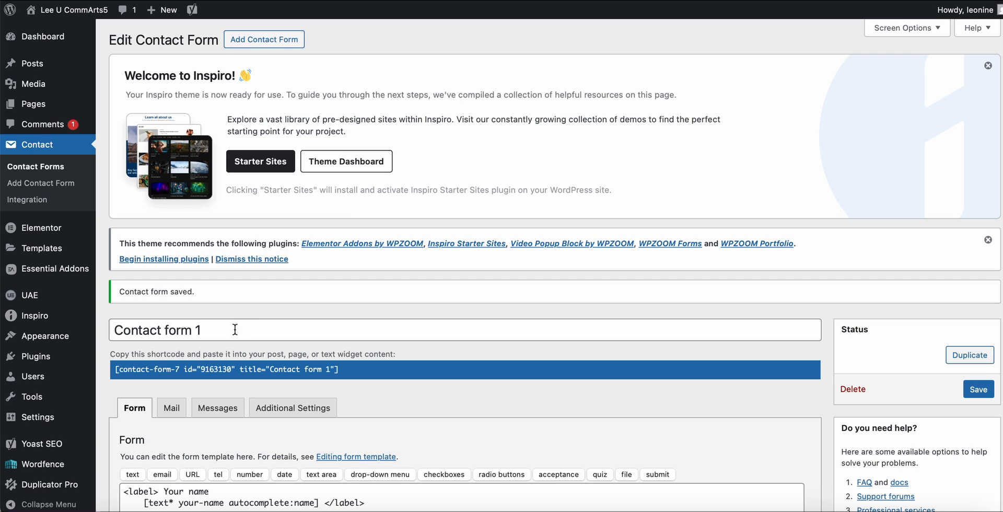
scroll(215, 362, "down", 5)
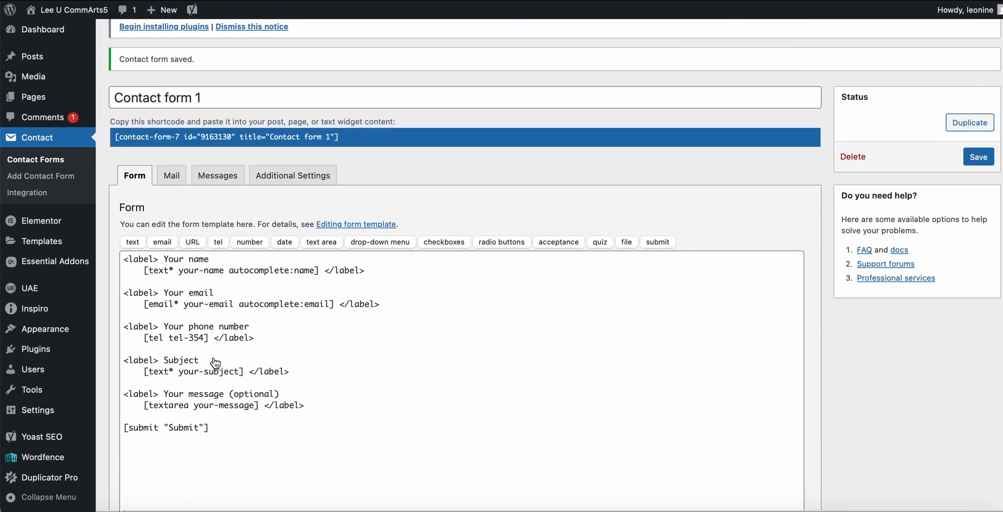
scroll(214, 360, "down", 1)
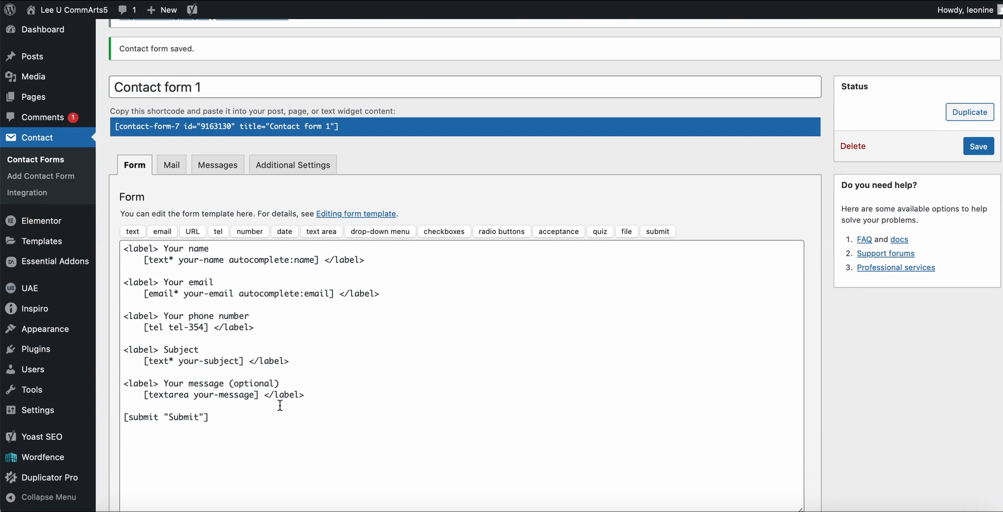
scroll(273, 365, "down", 1)
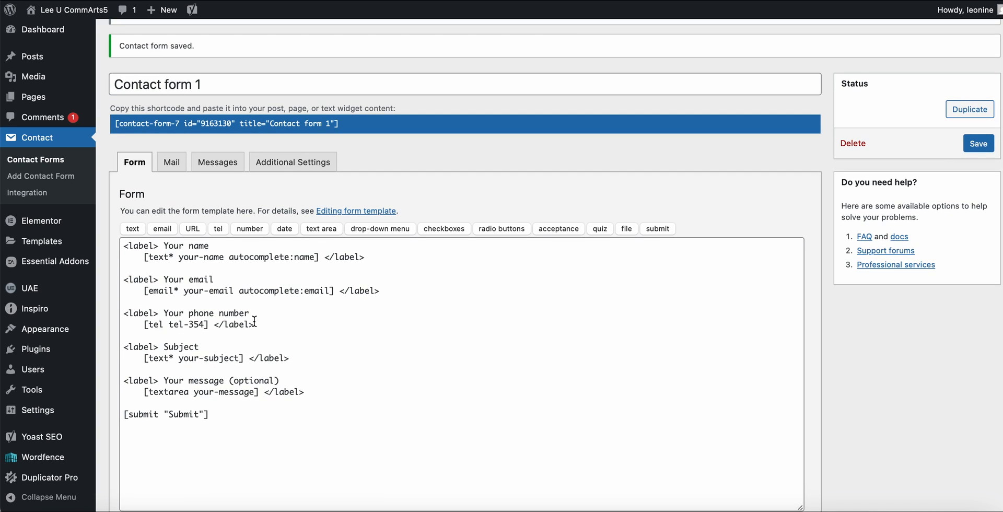